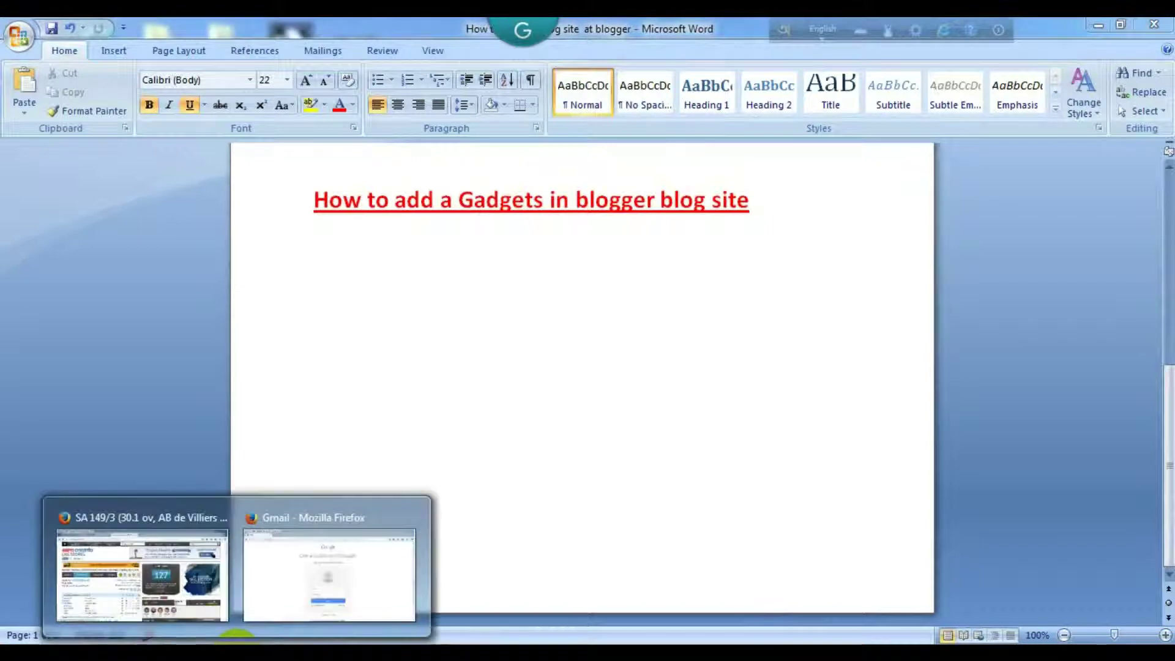
# Switch to the Gmail window in Firefox and go to the Blogger website.
pyautogui.click(306, 539)
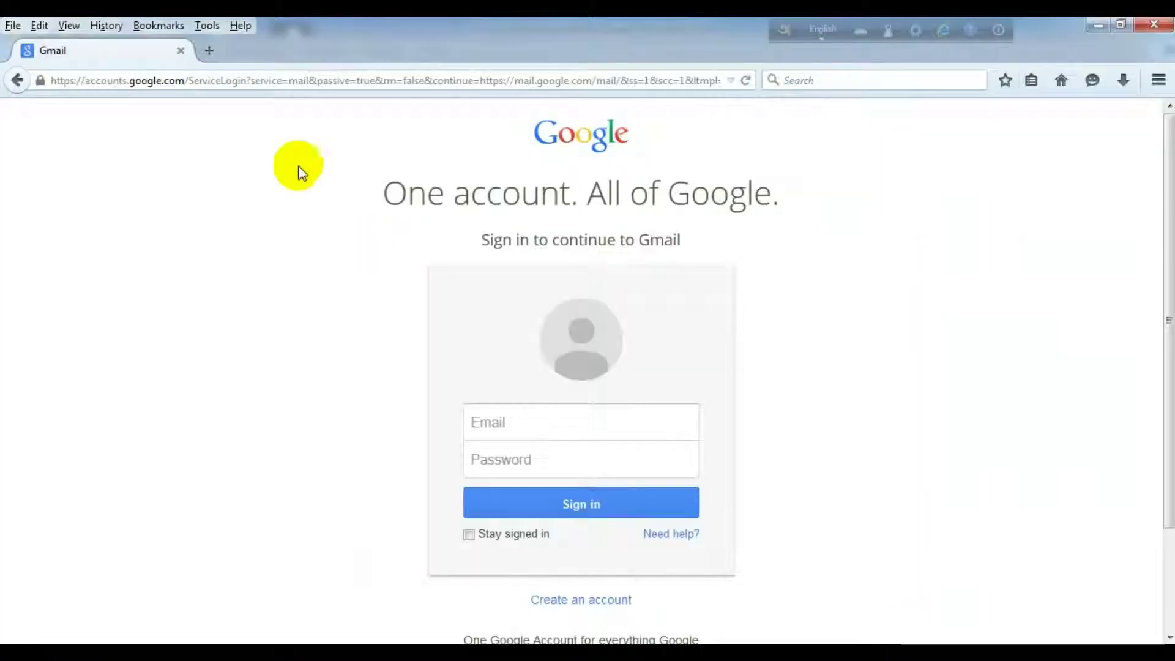
pyautogui.click(244, 79)
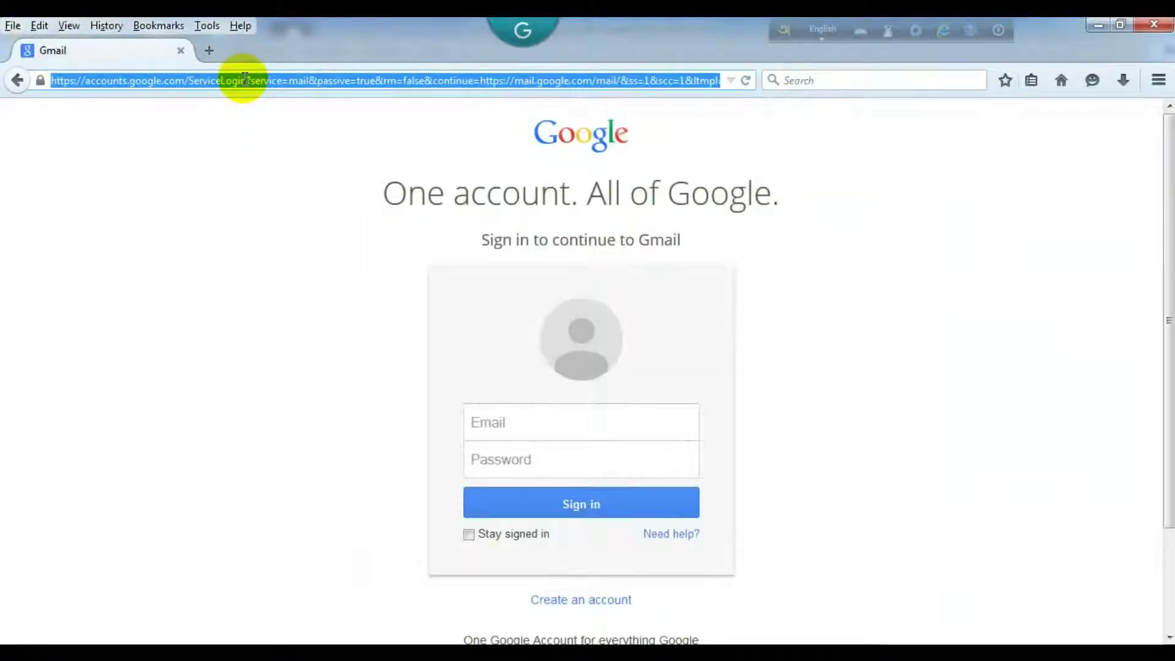
pyautogui.write('blogge')
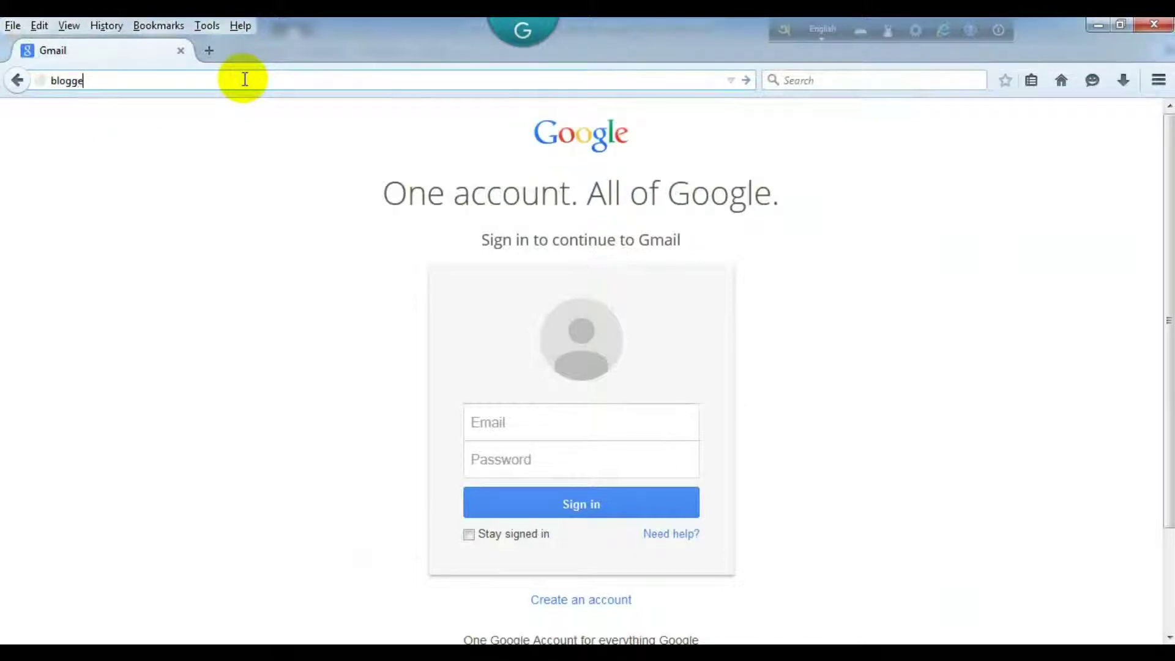
pyautogui.write('r')
pyautogui.hotkey('ctrl', 'Return')
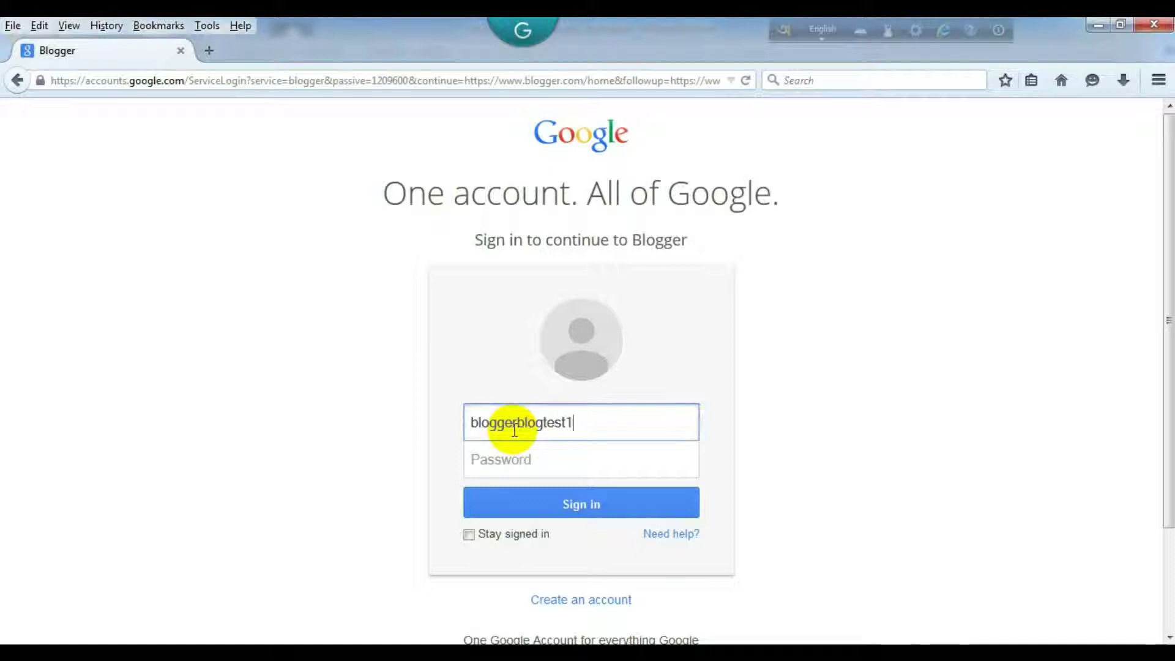
# Enter the account username and password on the Blogger sign-in page and sign in.
pyautogui.click(515, 458)
pyautogui.write('•')
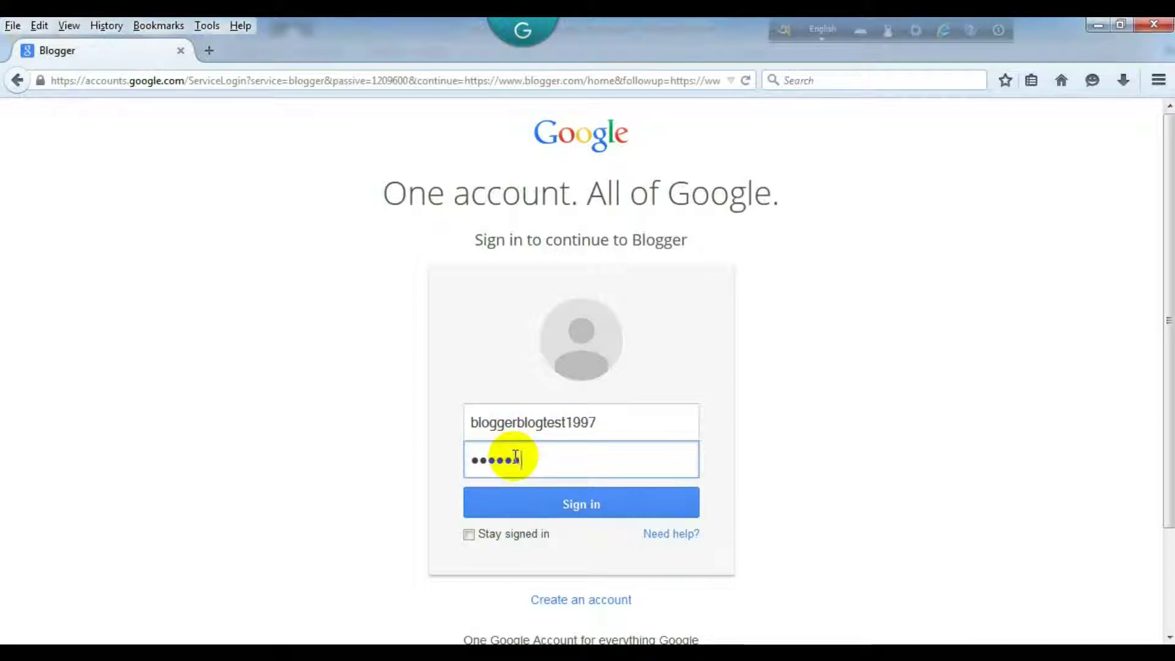
pyautogui.click(573, 503)
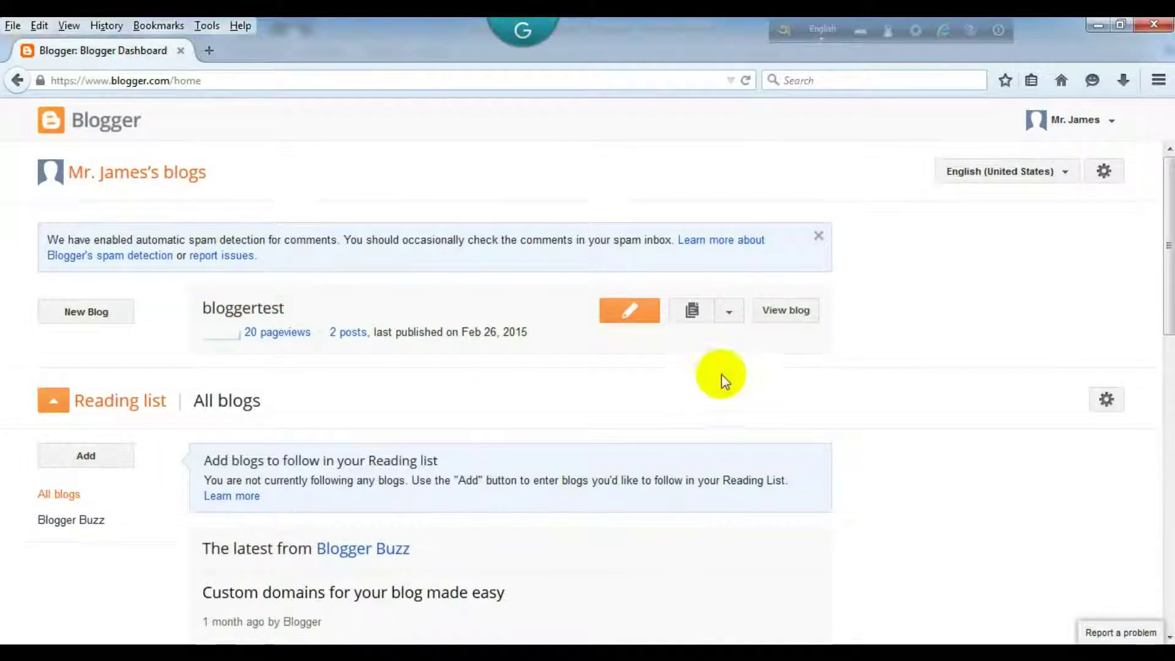
# Open the Layout page of the bloggertest blog.
pyautogui.click(728, 312)
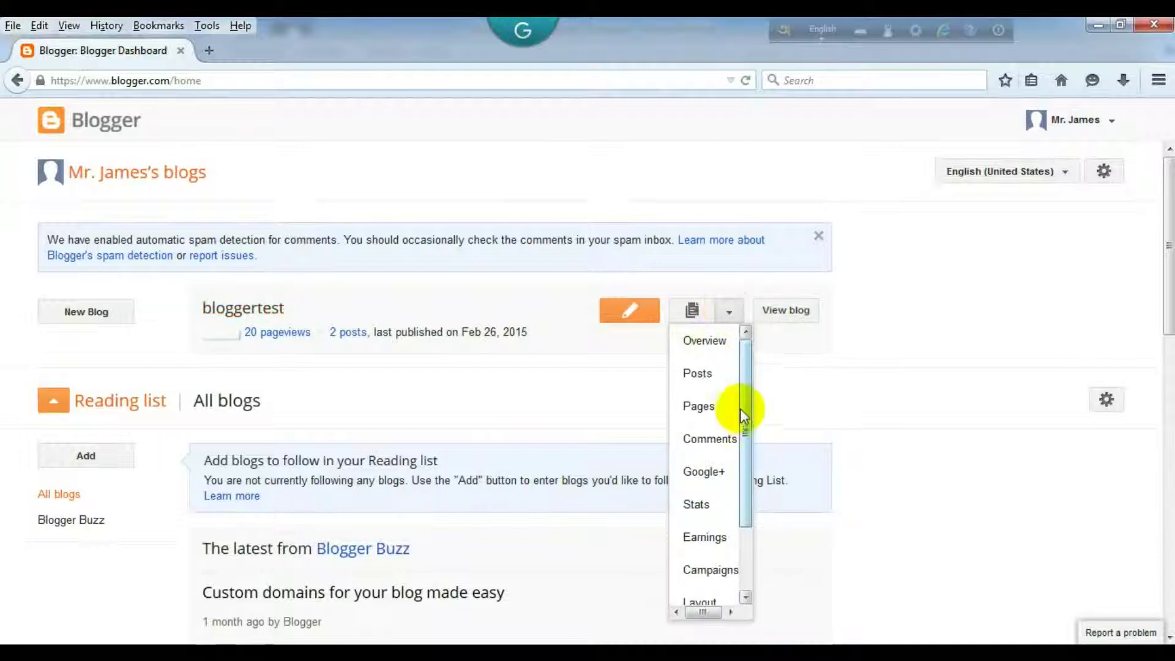
pyautogui.moveTo(748, 423); pyautogui.dragTo(753, 485)
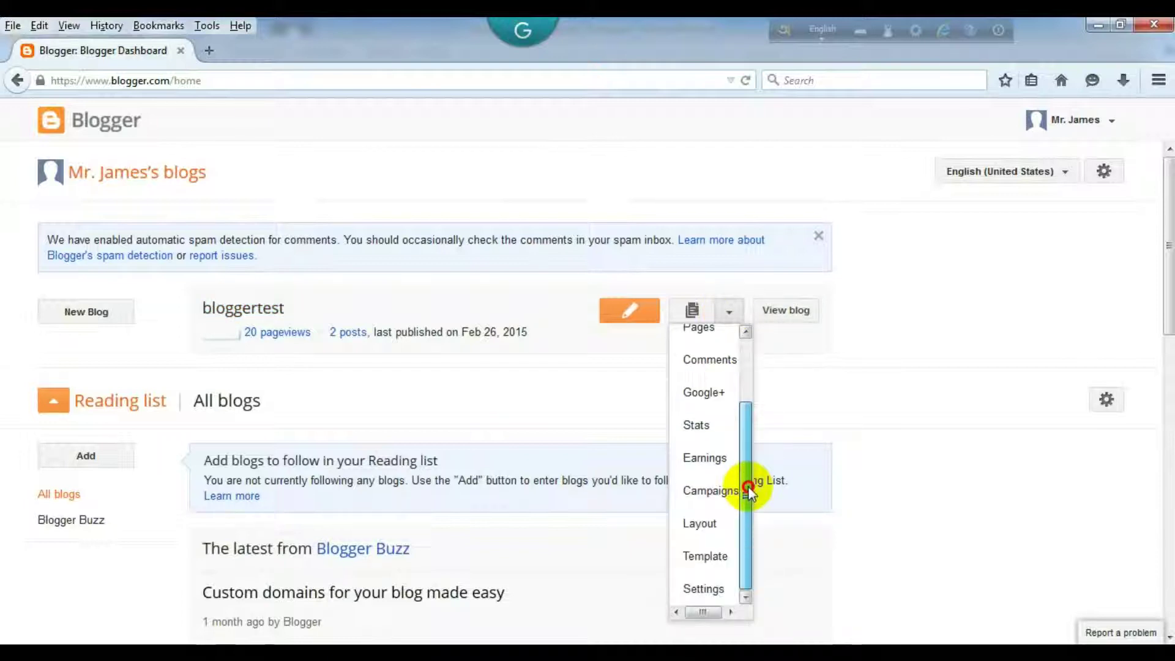
pyautogui.click(701, 526)
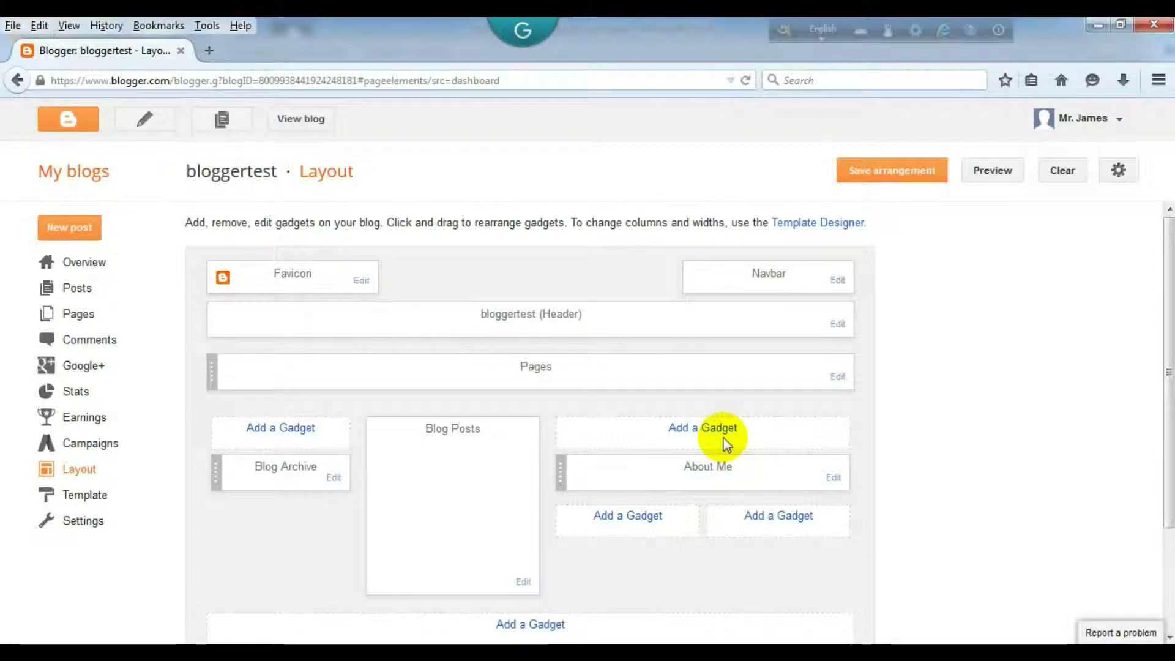
# Add a Search Box gadget to the right-hand slot below About Me and save it with its default settings.
pyautogui.click(797, 518)
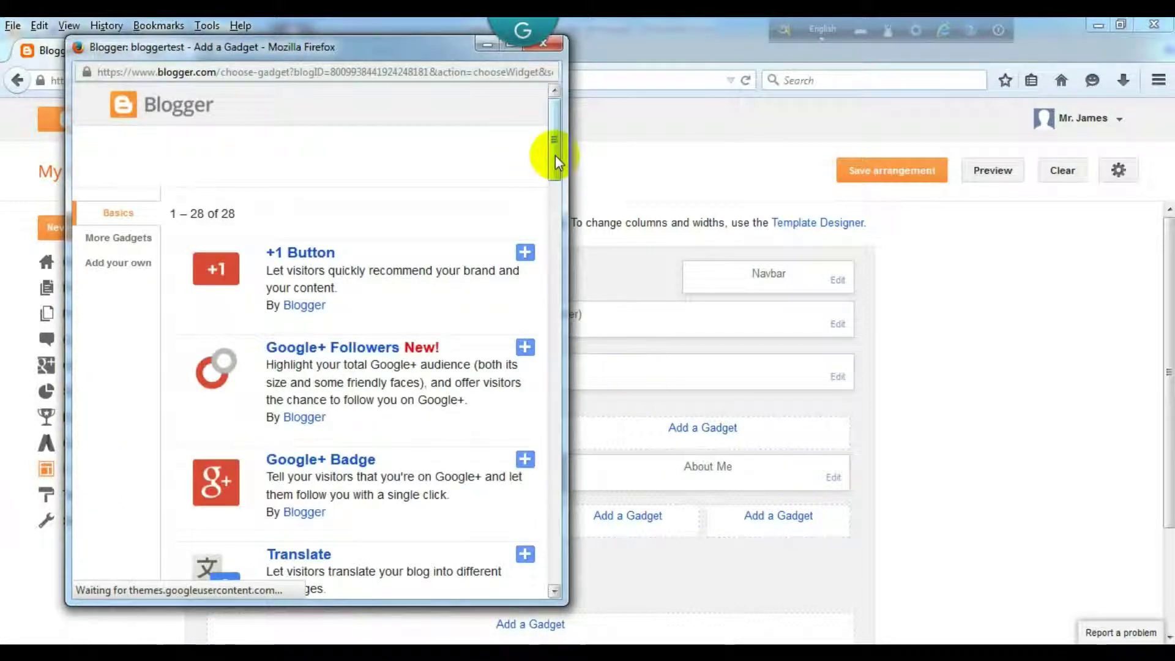
pyautogui.moveTo(557, 146); pyautogui.dragTo(537, 306)
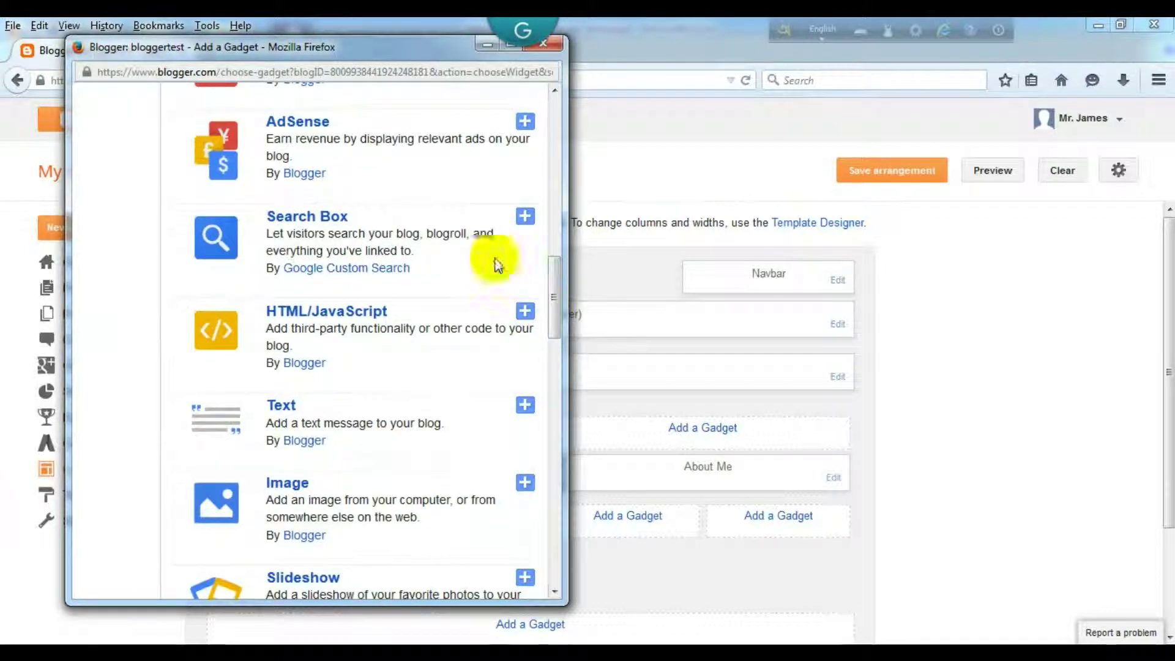
pyautogui.click(328, 213)
pyautogui.moveTo(328, 214); pyautogui.dragTo(269, 208)
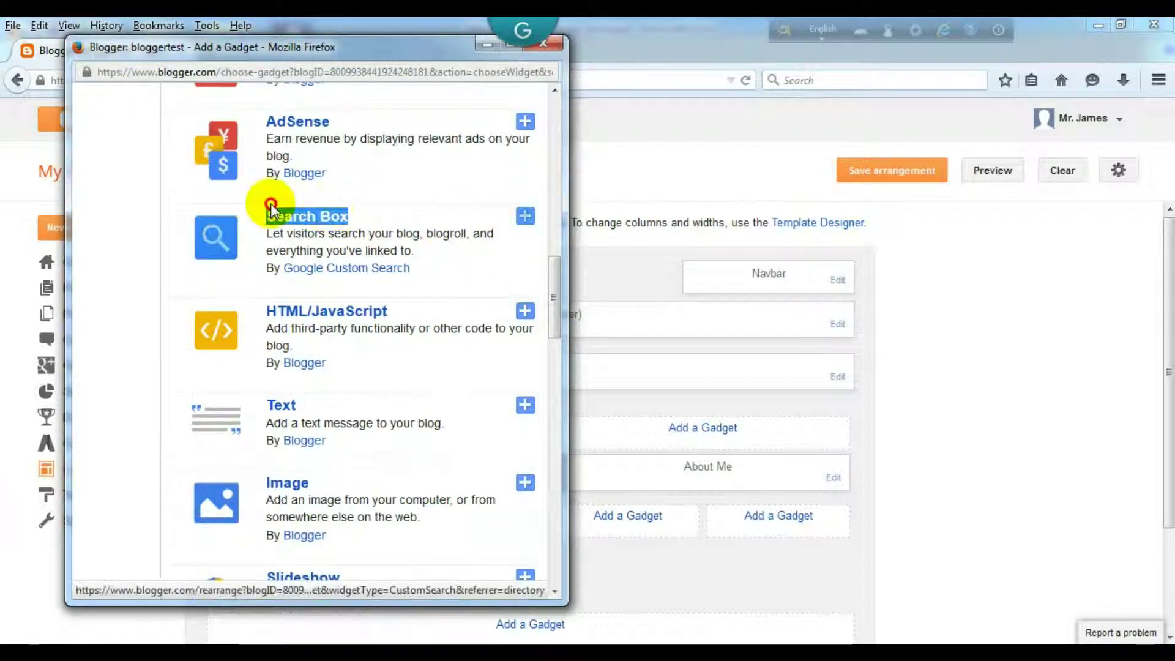
pyautogui.click(524, 217)
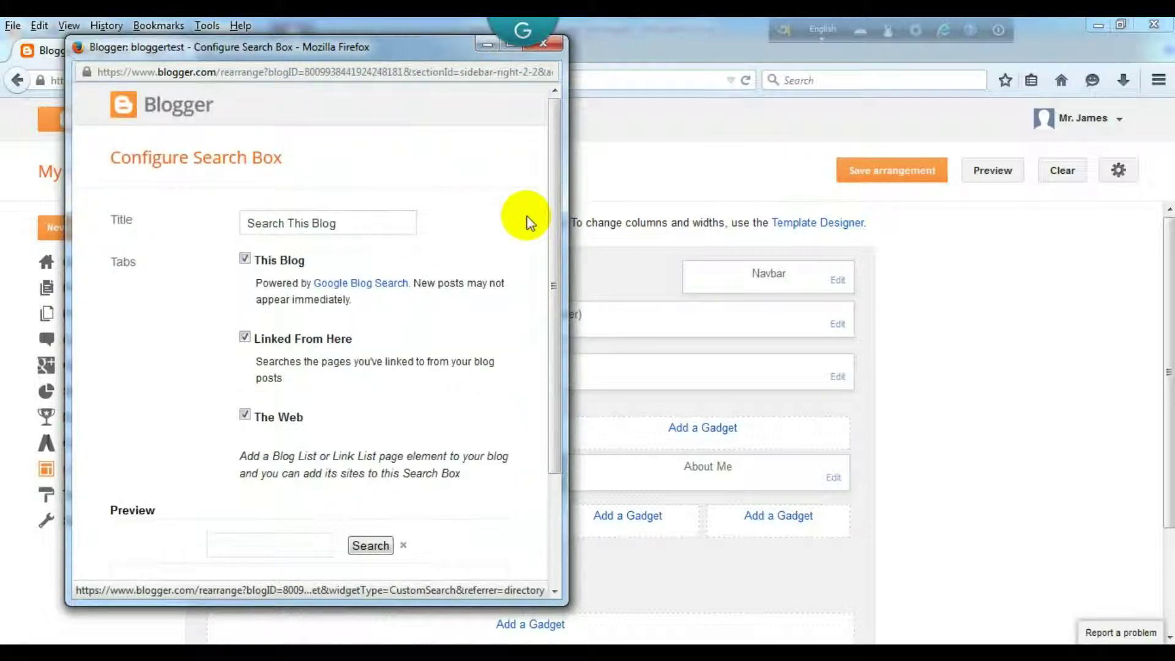
pyautogui.scroll(-4, 430, 470)
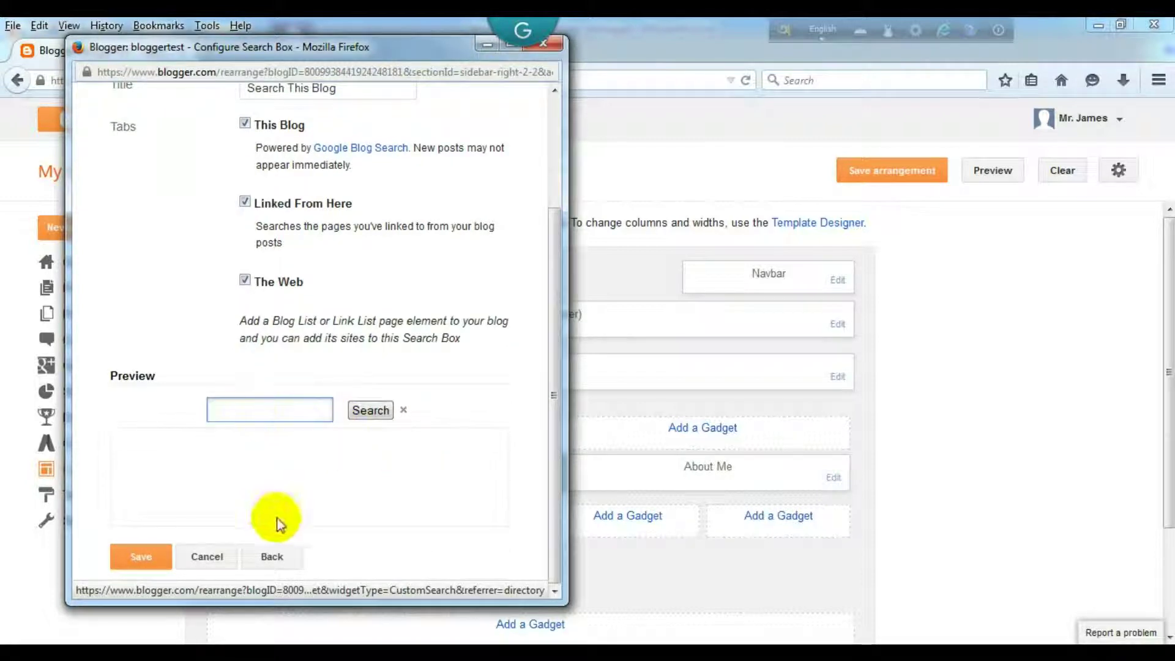
pyautogui.click(148, 560)
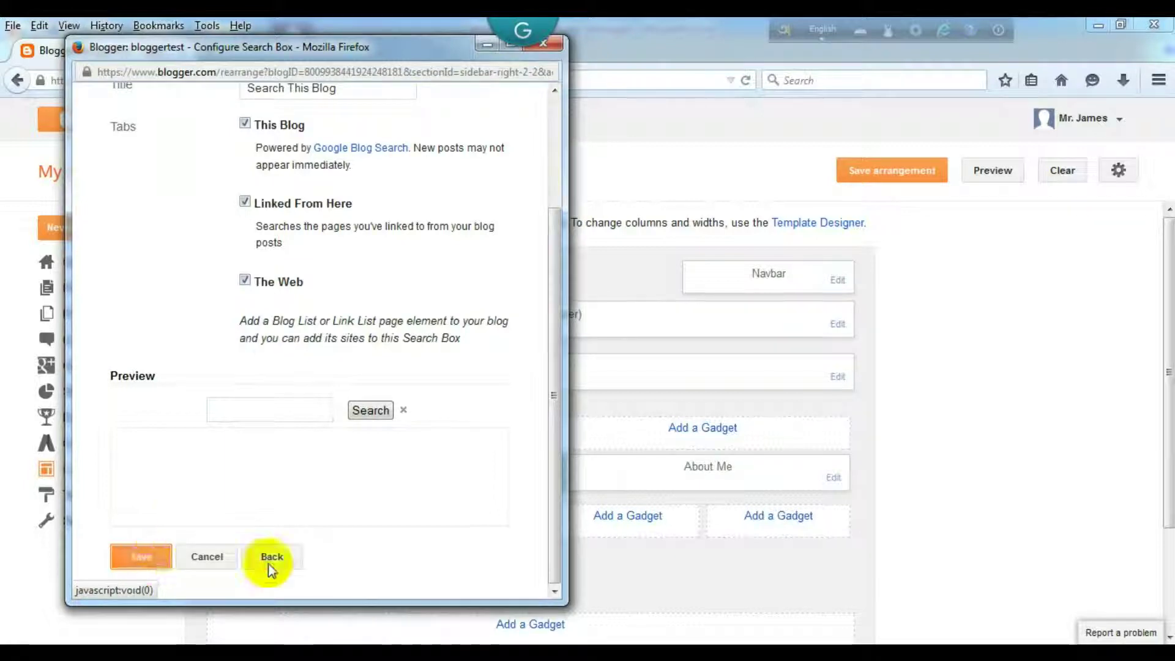
pyautogui.click(150, 558)
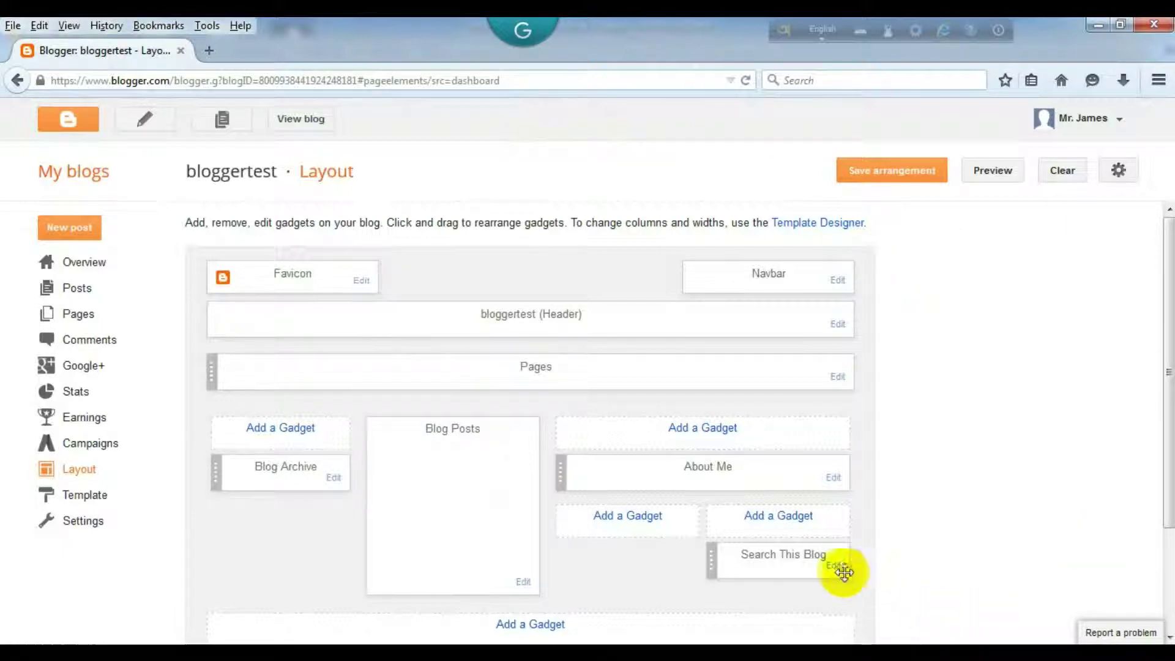
# Change the title of the Search This Blog gadget to "Search Here" and save the gadget.
pyautogui.click(834, 565)
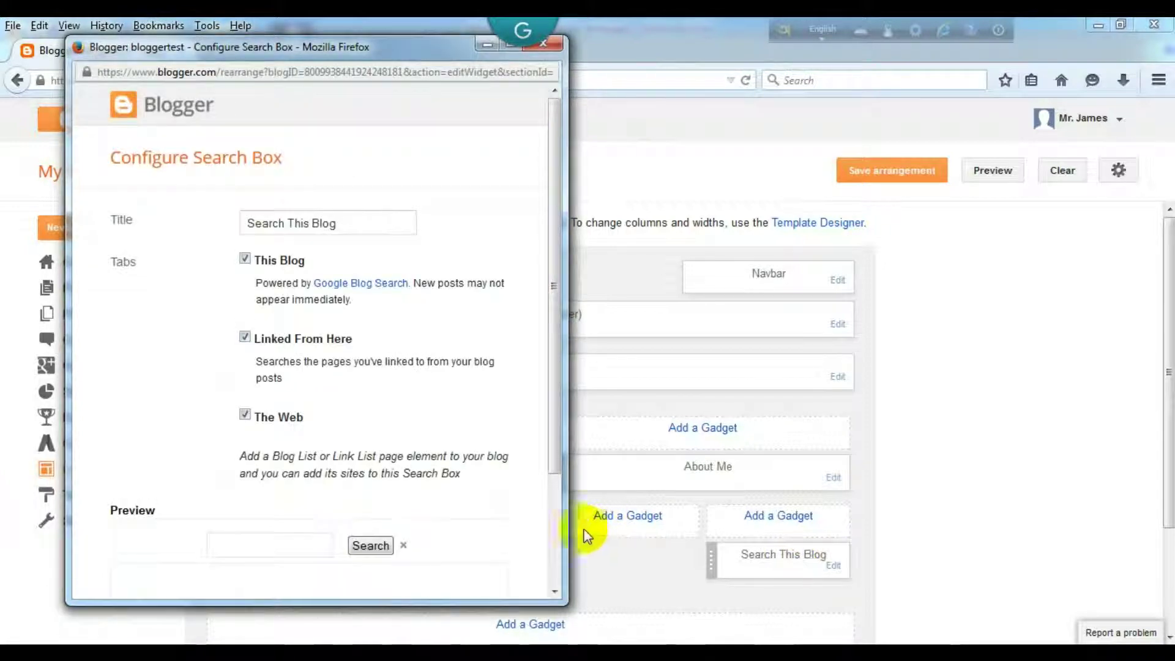
pyautogui.scroll(-4, 469, 524)
pyautogui.scroll(3, 355, 468)
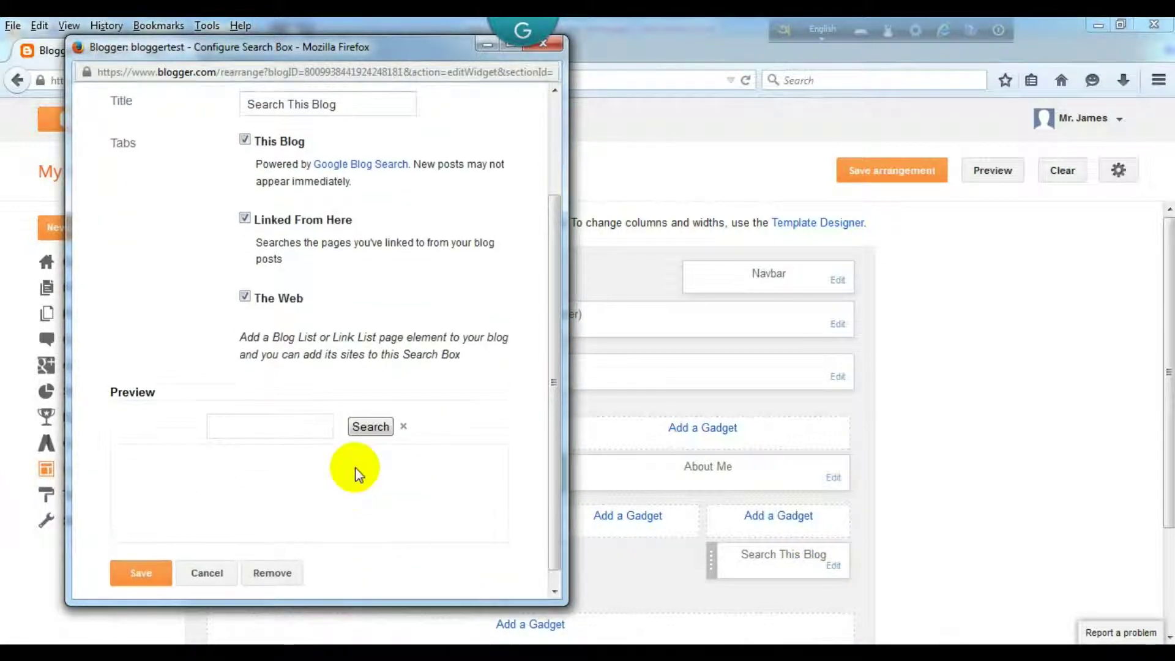
pyautogui.moveTo(362, 222); pyautogui.dragTo(228, 221)
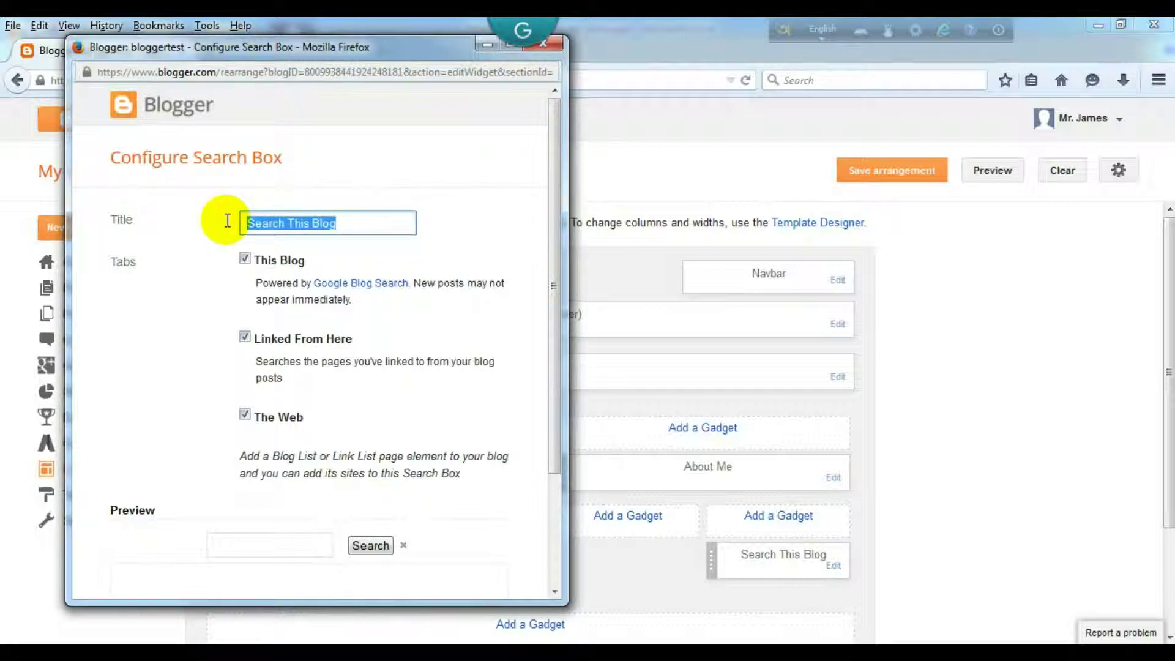
pyautogui.write('Search here')
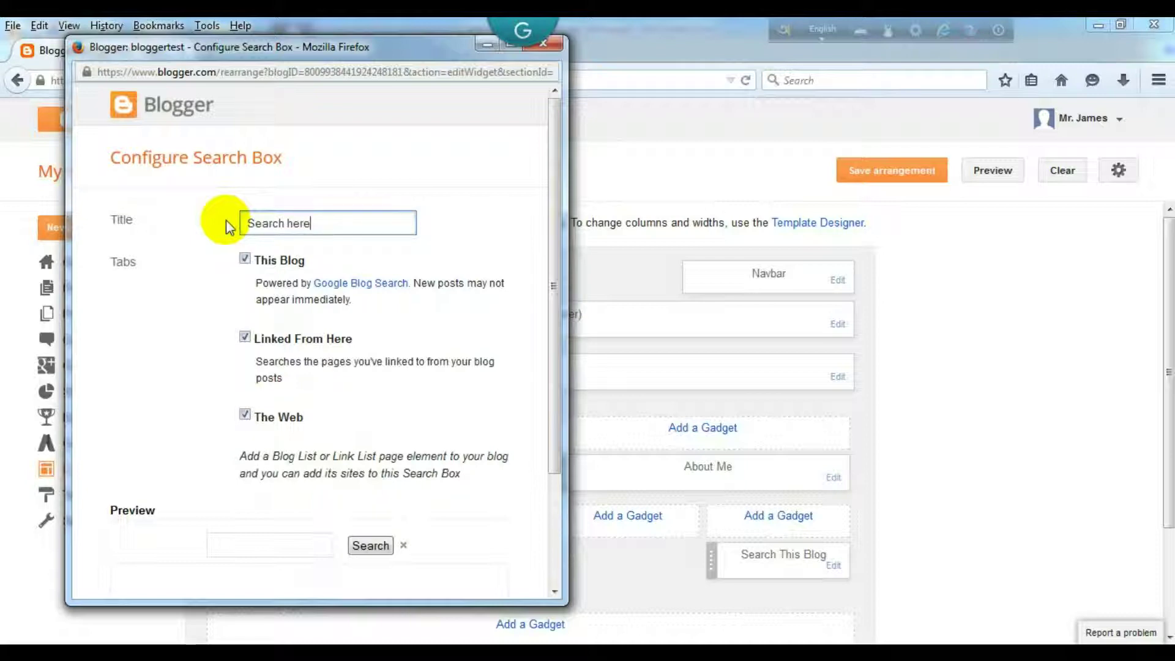
pyautogui.click(287, 223)
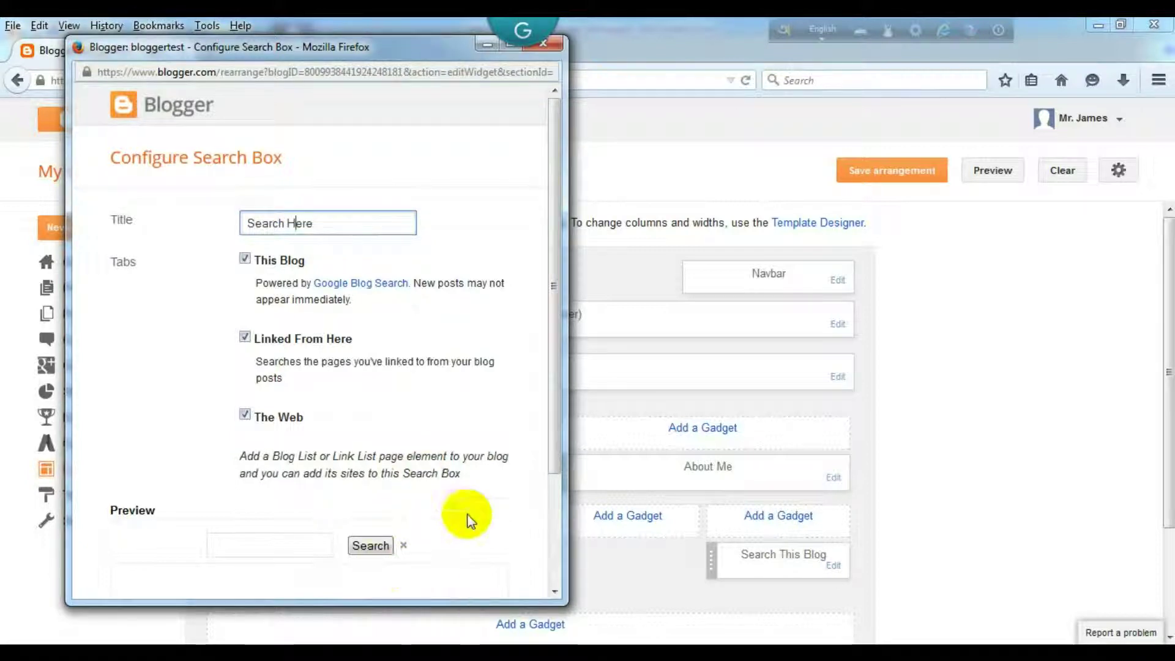
pyautogui.scroll(-2, 422, 533)
pyautogui.click(153, 556)
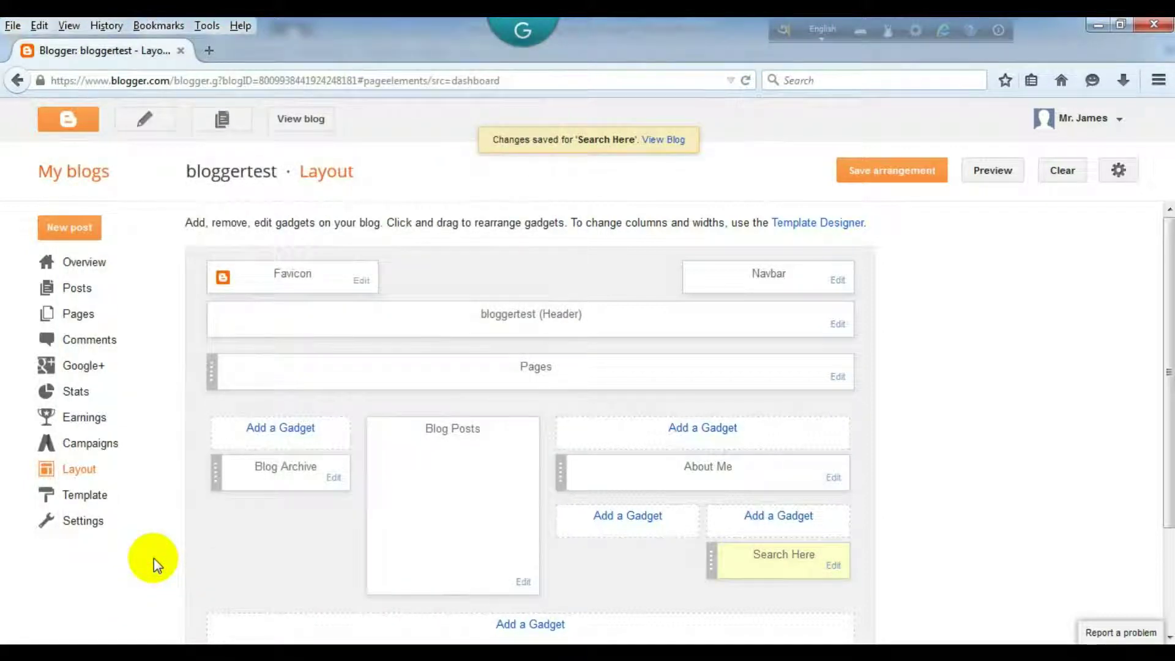
# Save the layout arrangement and open the live bloggertest blog.
pyautogui.click(858, 178)
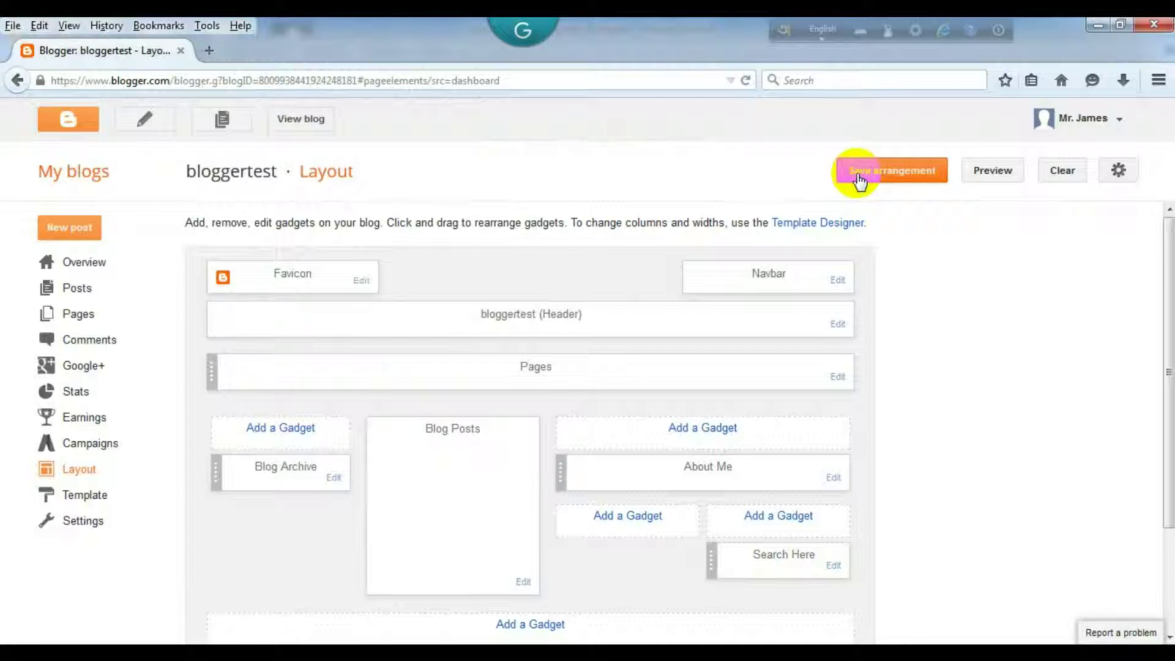
pyautogui.click(859, 177)
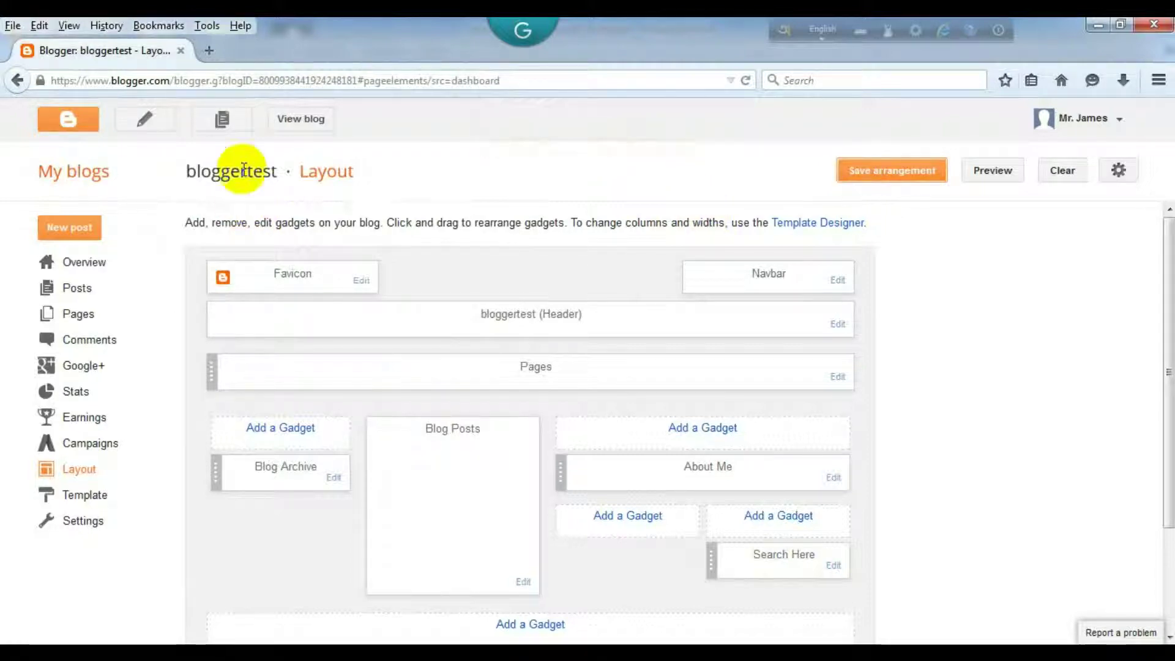
pyautogui.click(309, 121)
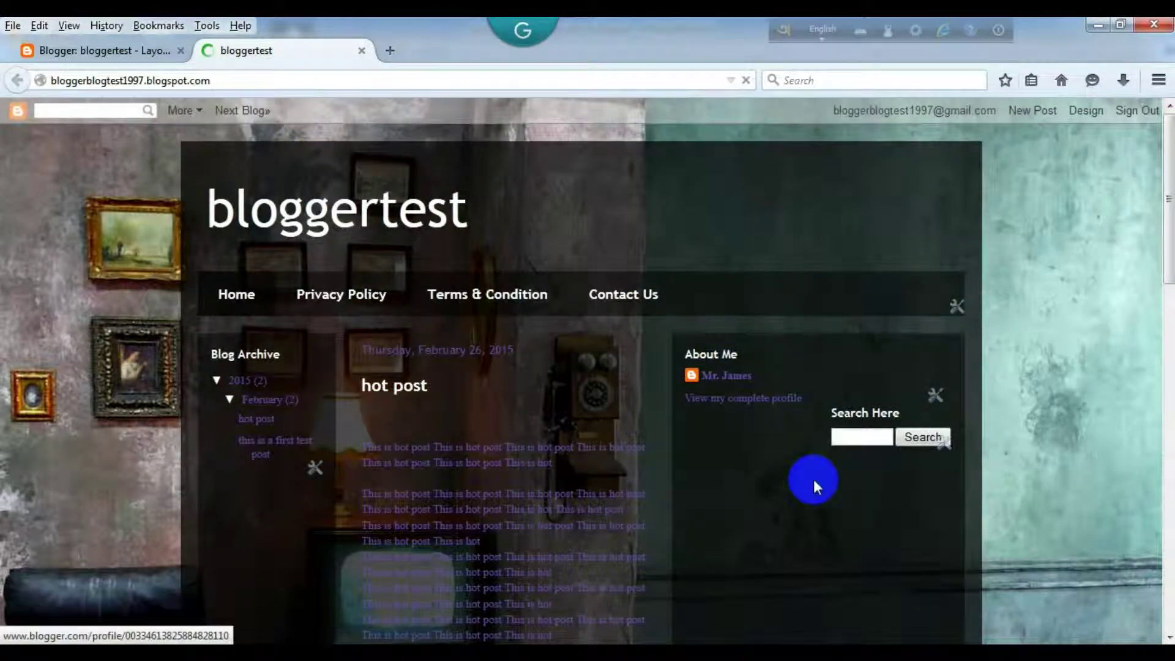
# Test the Search Here gadget on the live blog by searching for "hot post", and review the page.
pyautogui.scroll(-2, 809, 498)
pyautogui.click(869, 338)
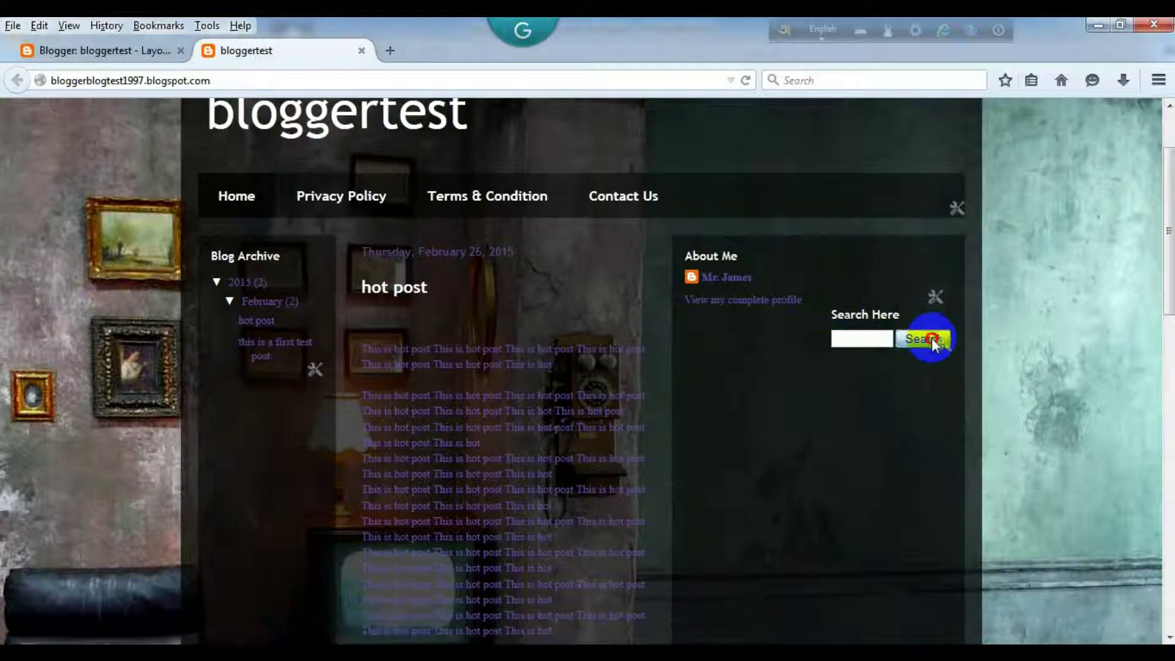
pyautogui.click(864, 339)
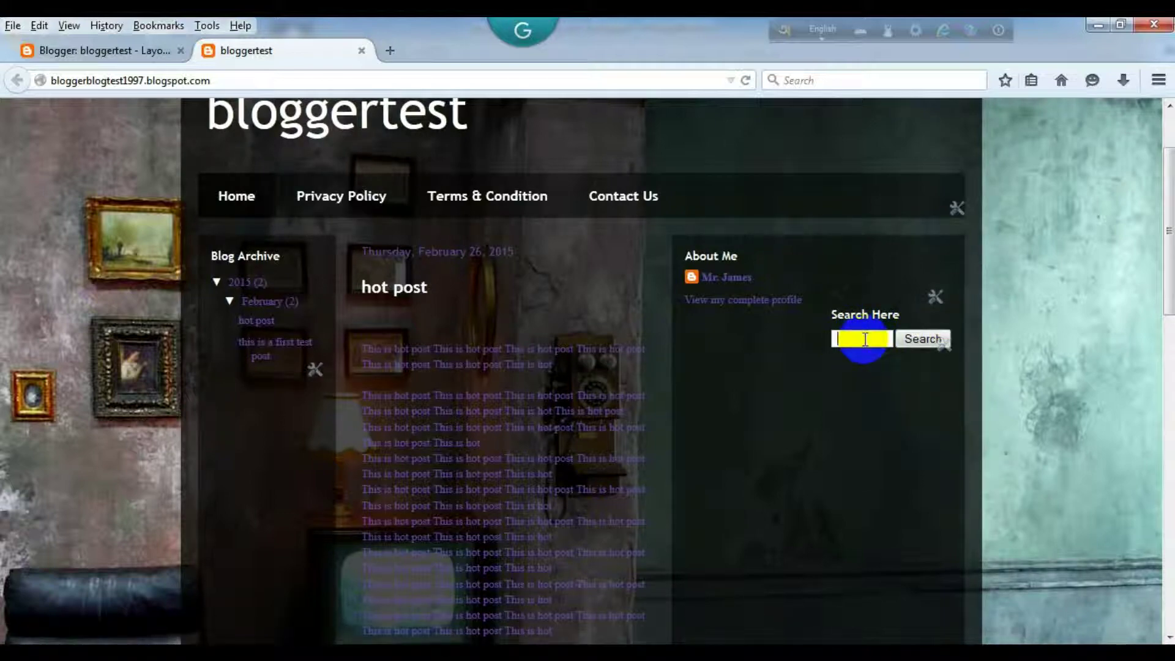
pyautogui.click(924, 338)
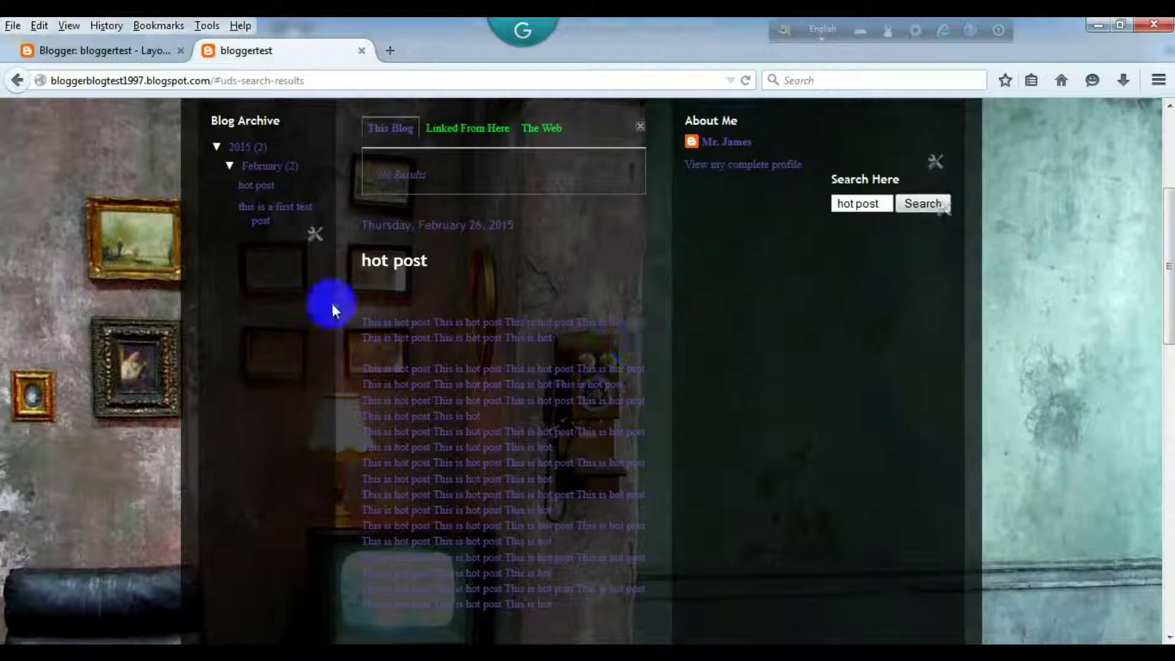
pyautogui.hotkey('ctrl', 'a')
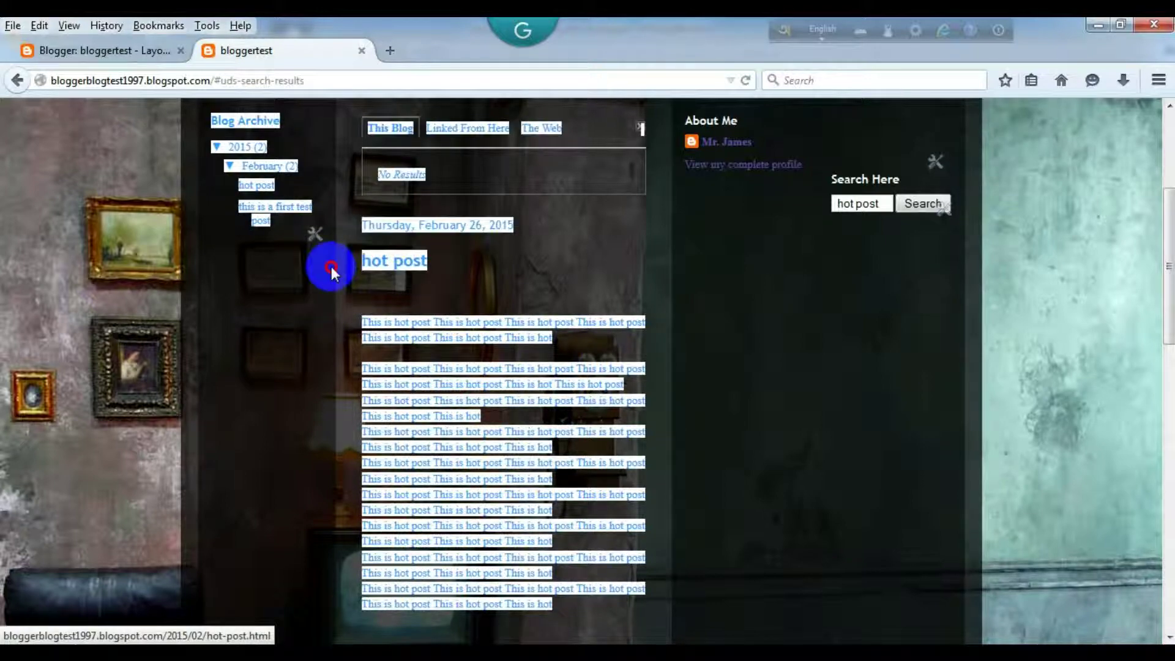
pyautogui.click(572, 267)
pyautogui.scroll(4, 721, 381)
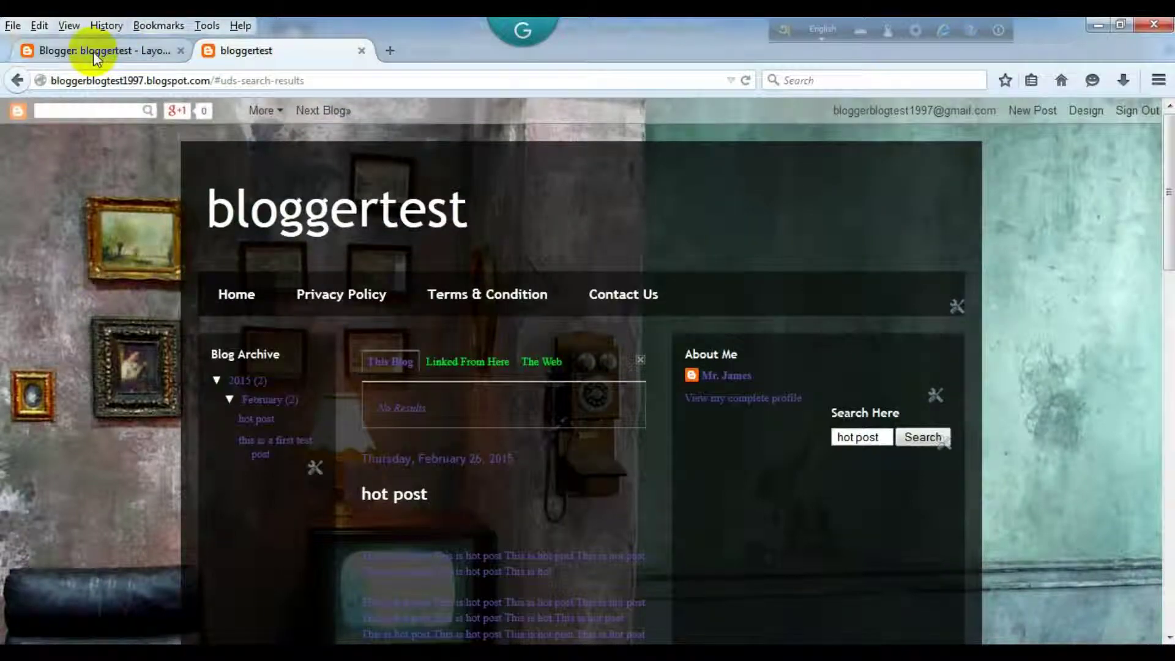
# Return to the blog's layout and choose the Popular Posts gadget for the right-hand slot below About Me.
pyautogui.click(95, 53)
pyautogui.scroll(-1, 736, 520)
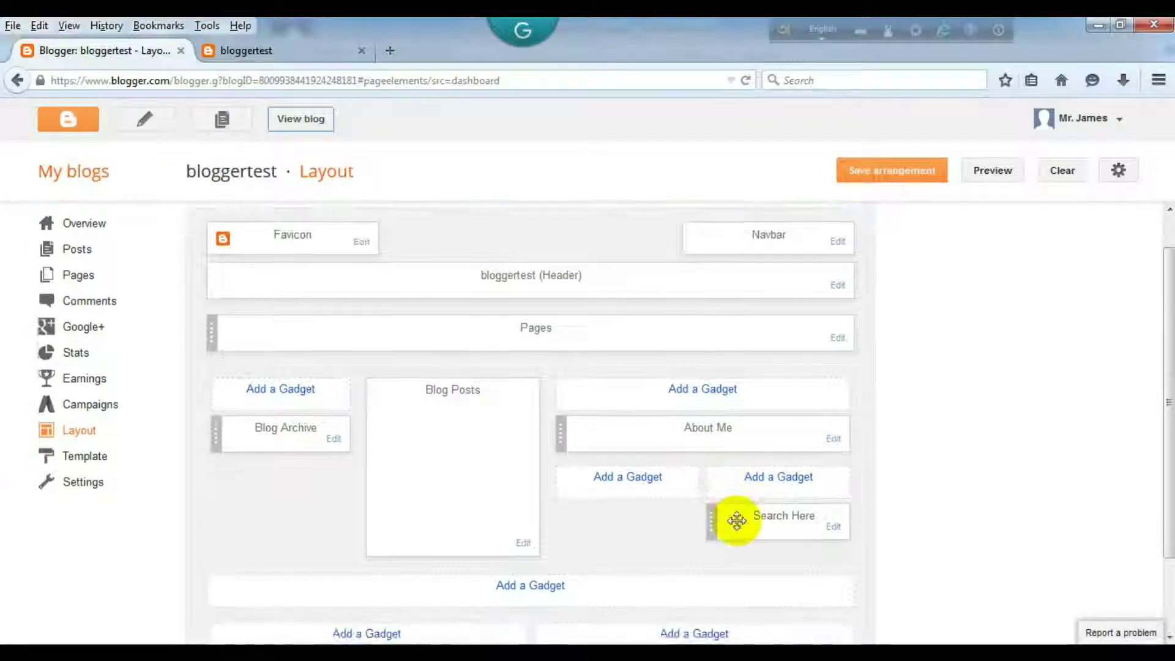
pyautogui.scroll(-1, 737, 520)
pyautogui.scroll(2, 742, 538)
pyautogui.scroll(-1, 742, 538)
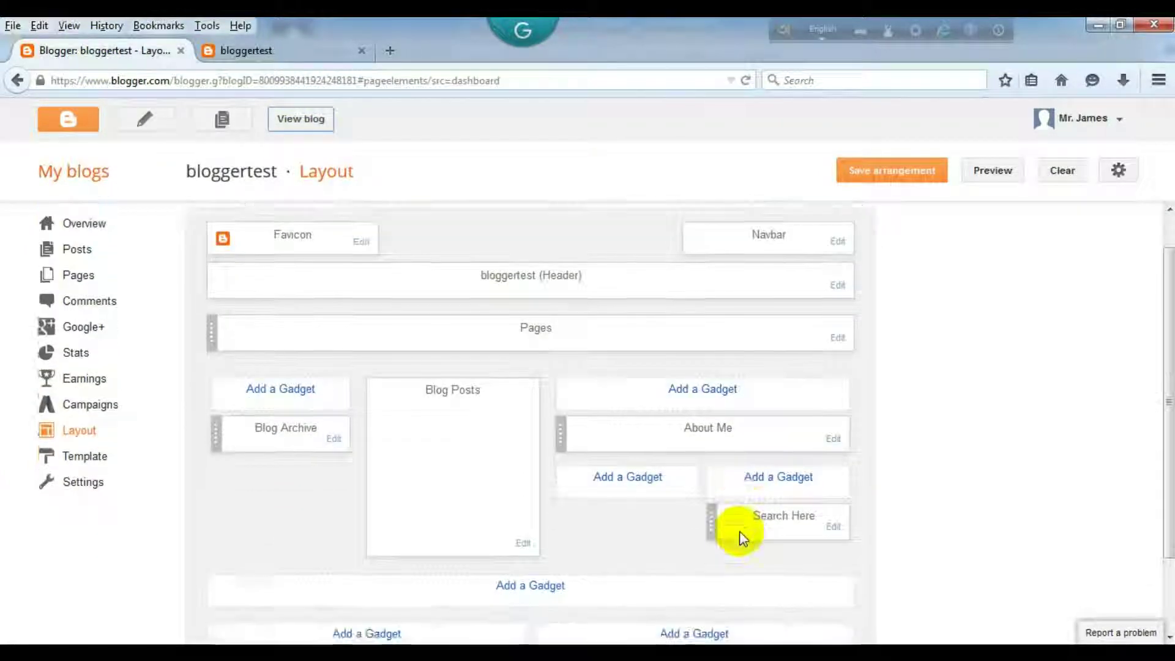
pyautogui.click(789, 480)
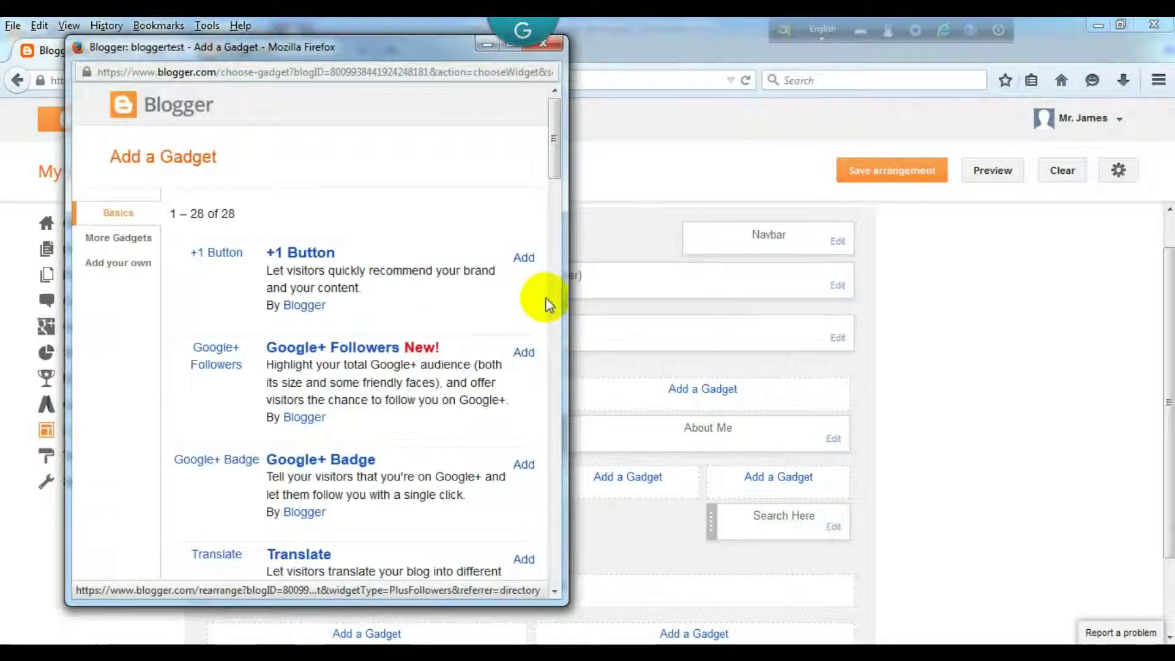
pyautogui.moveTo(556, 160); pyautogui.dragTo(529, 262)
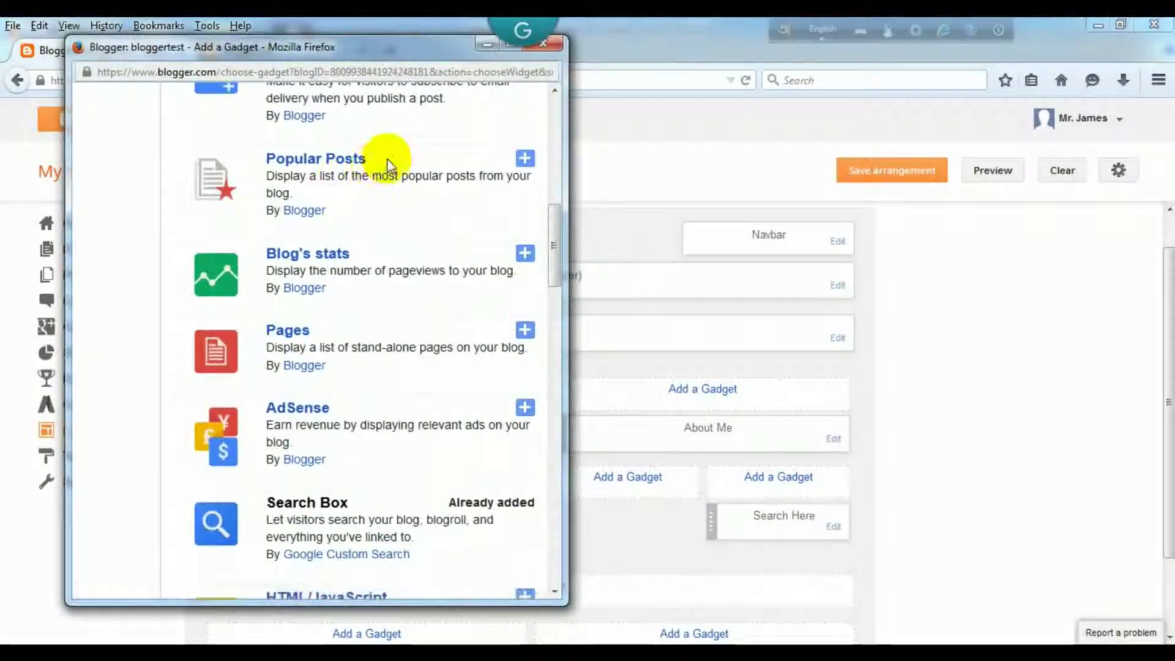
pyautogui.moveTo(375, 158); pyautogui.dragTo(293, 159)
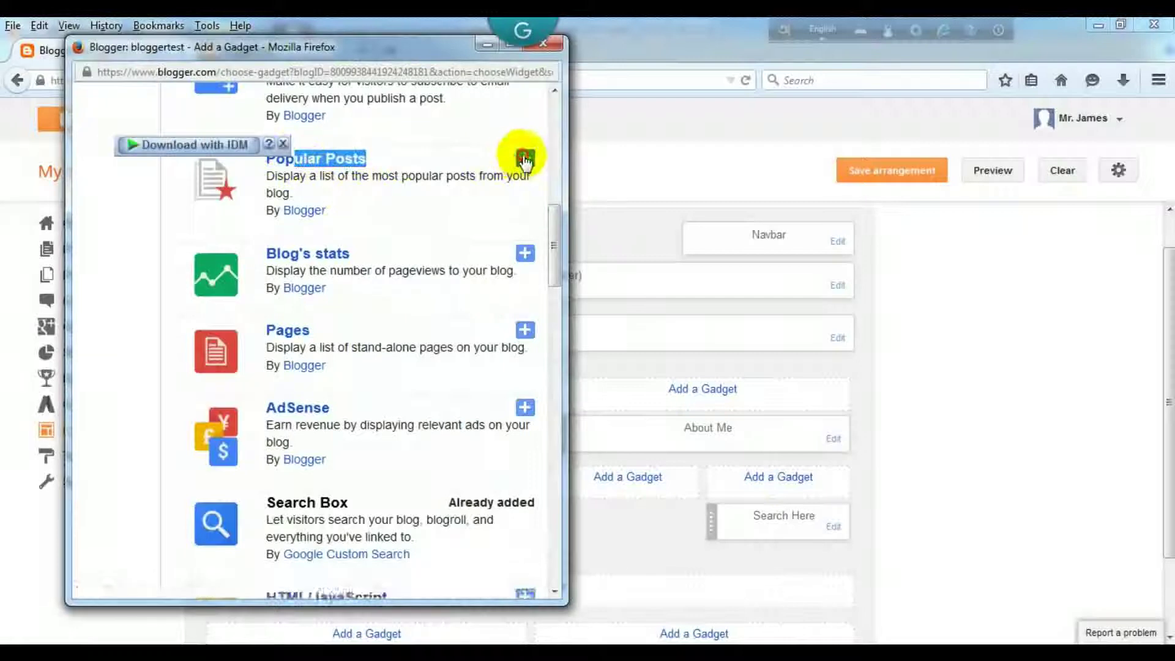
pyautogui.click(524, 159)
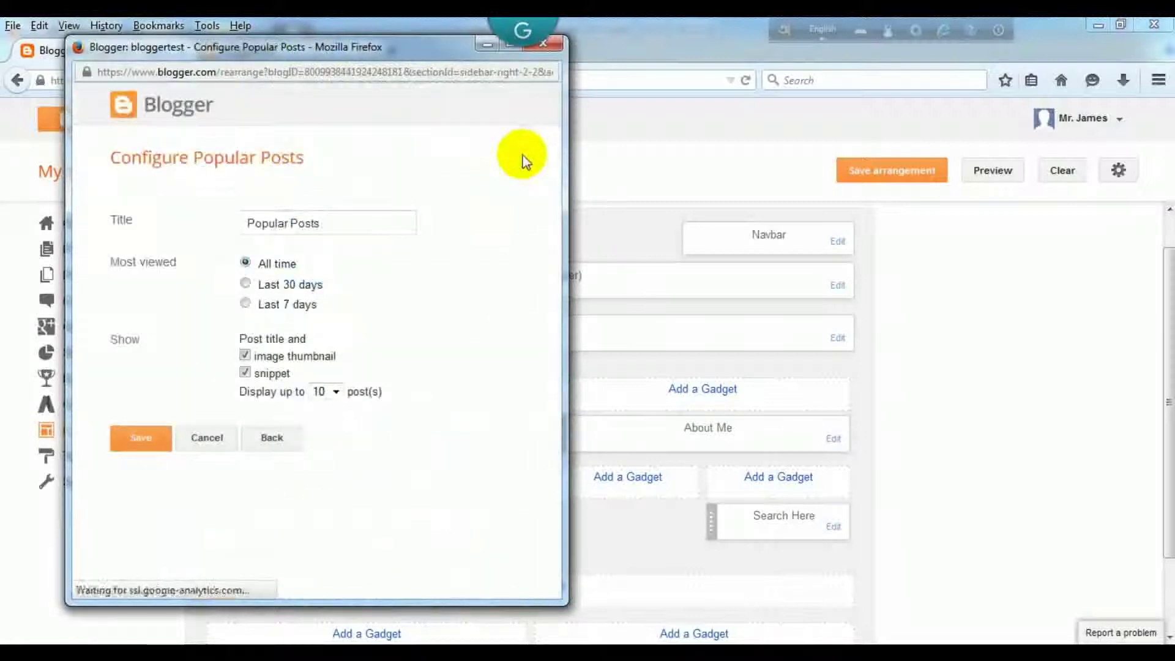
# Title the Popular Posts gadget "Top post", limit it to 5 posts, and save the gadget and the layout arrangement.
pyautogui.moveTo(317, 224); pyautogui.dragTo(201, 215)
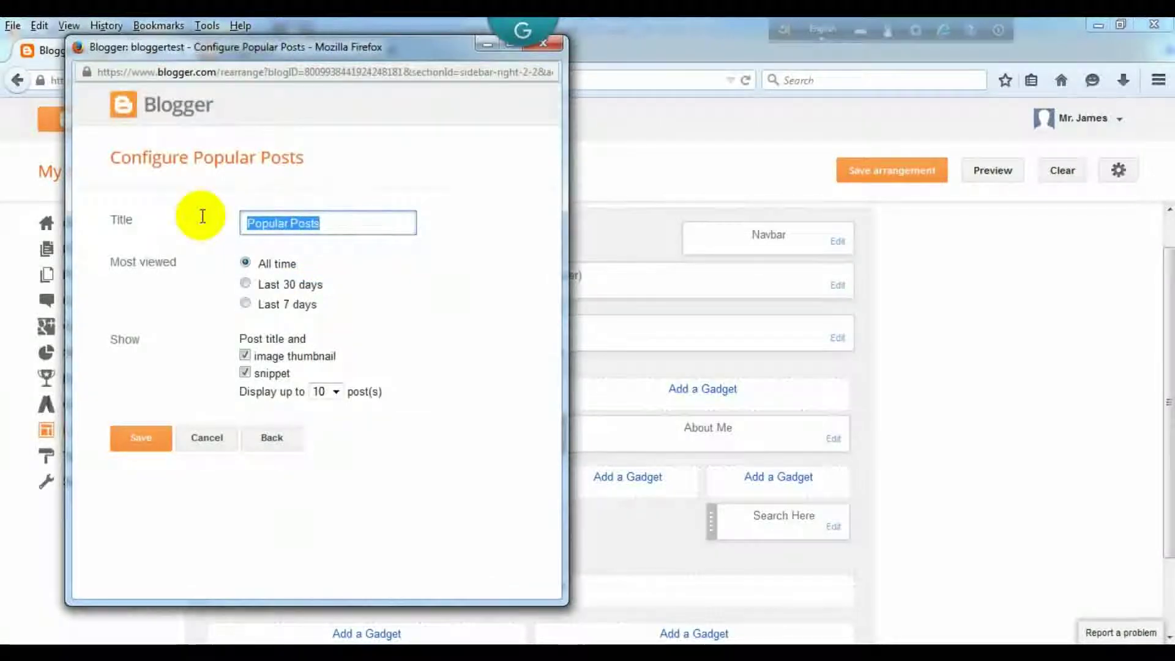
pyautogui.write('To')
pyautogui.write('p p')
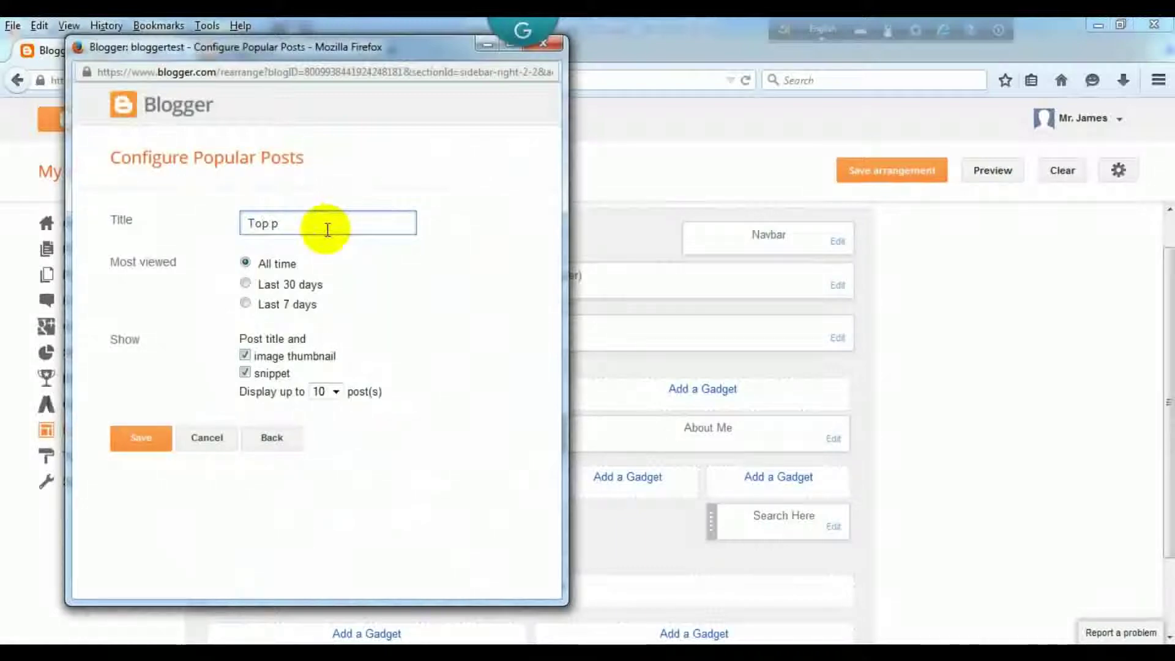
pyautogui.write('stt')
pyautogui.click(336, 393)
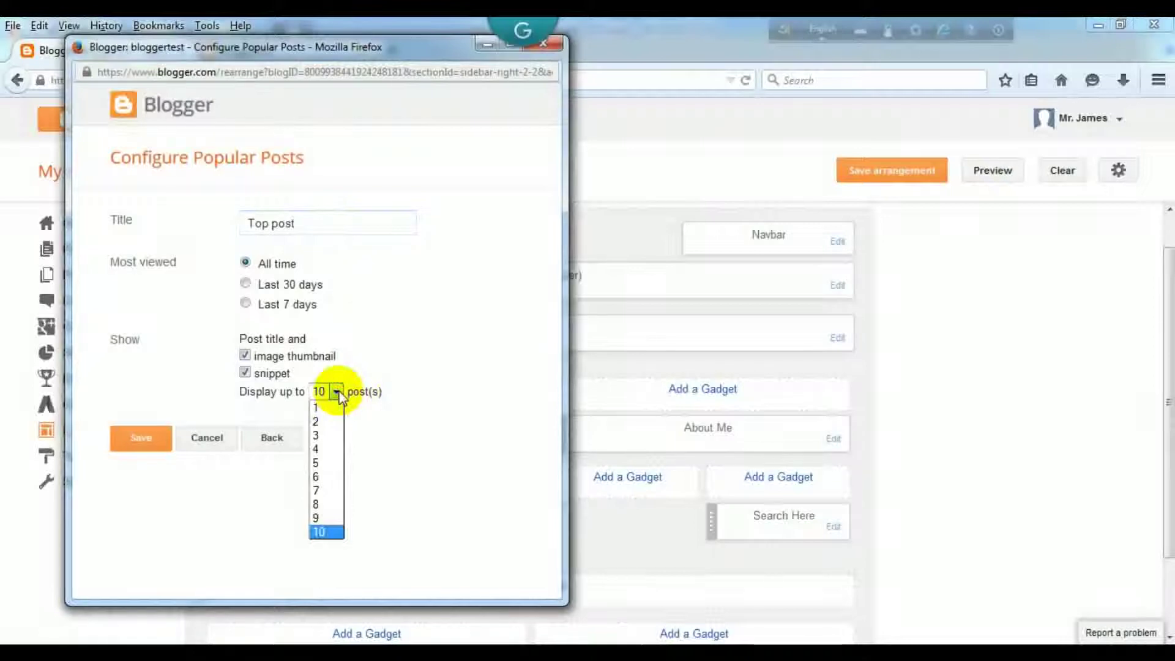
pyautogui.click(318, 464)
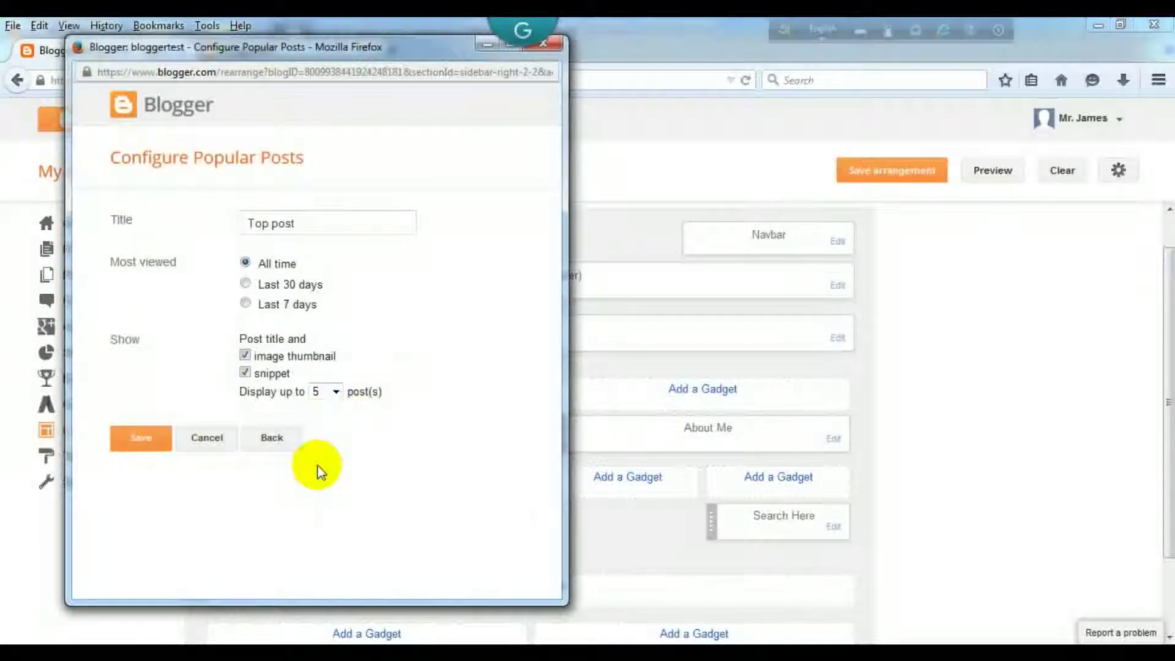
pyautogui.click(141, 439)
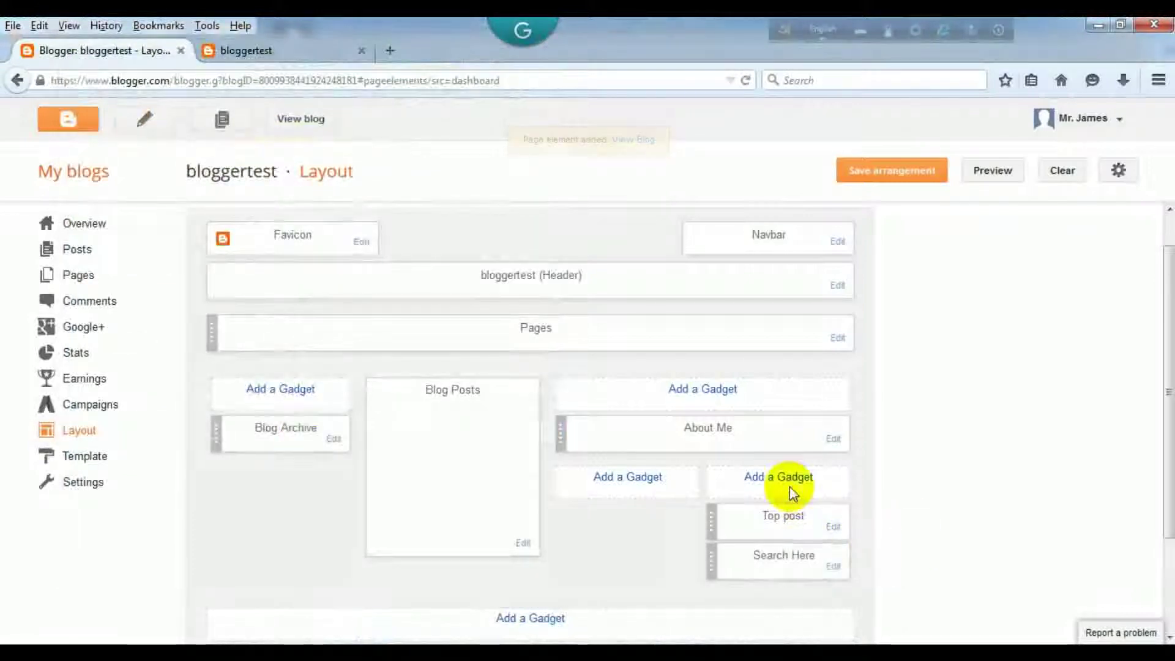
pyautogui.click(871, 174)
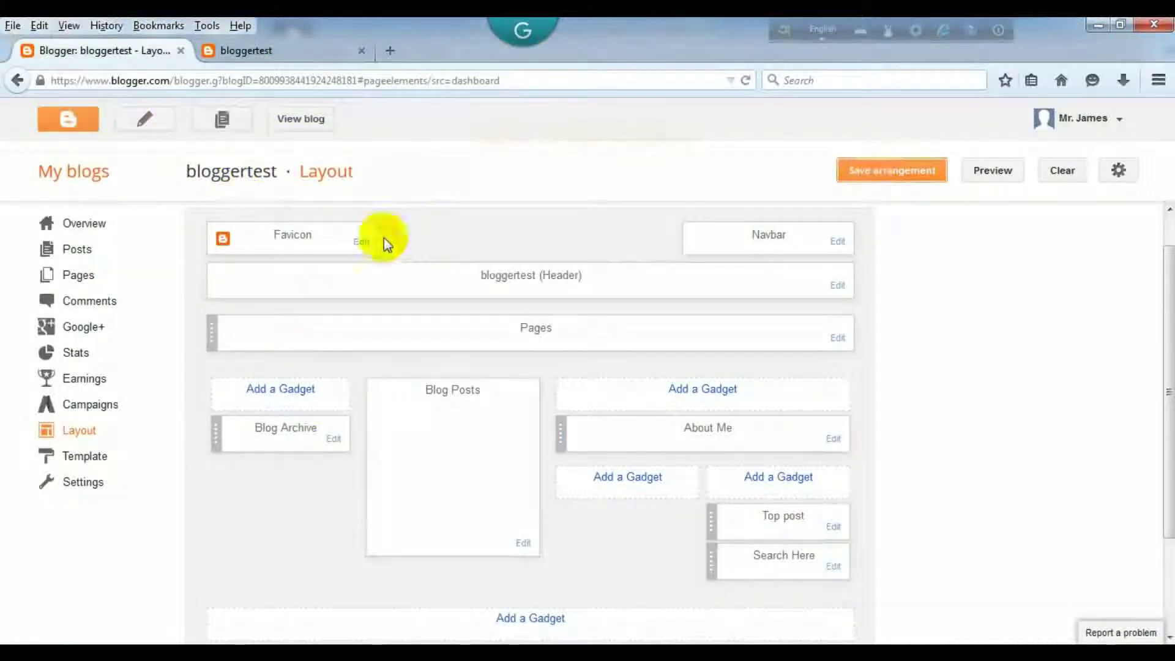
pyautogui.click(762, 478)
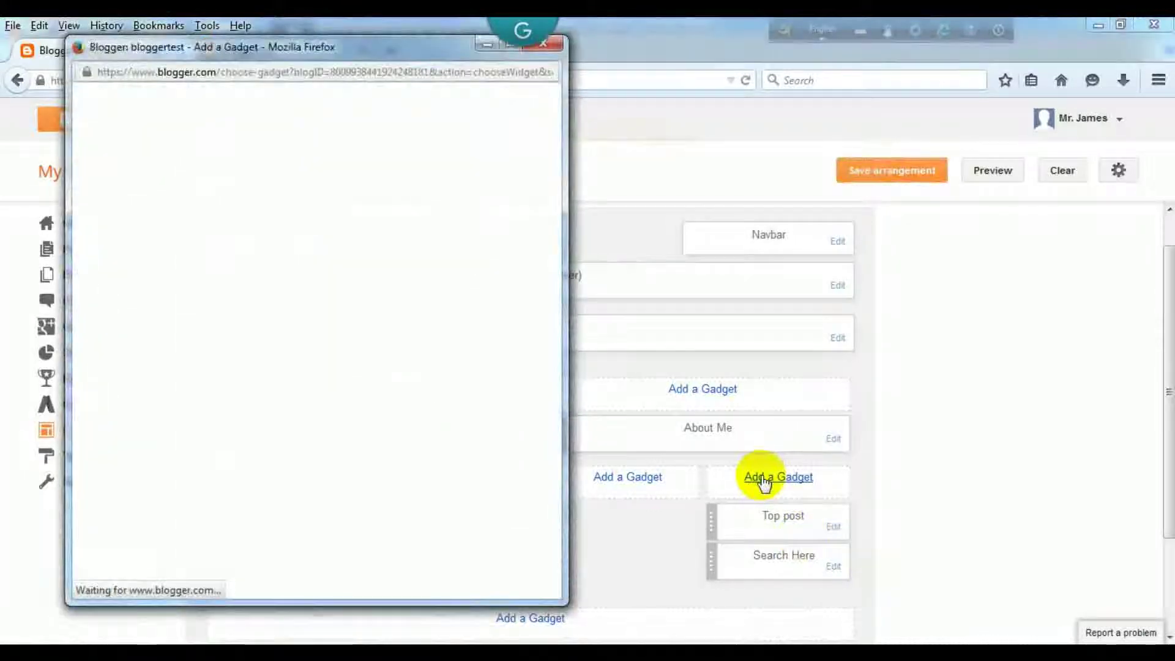
pyautogui.moveTo(557, 160); pyautogui.dragTo(553, 241)
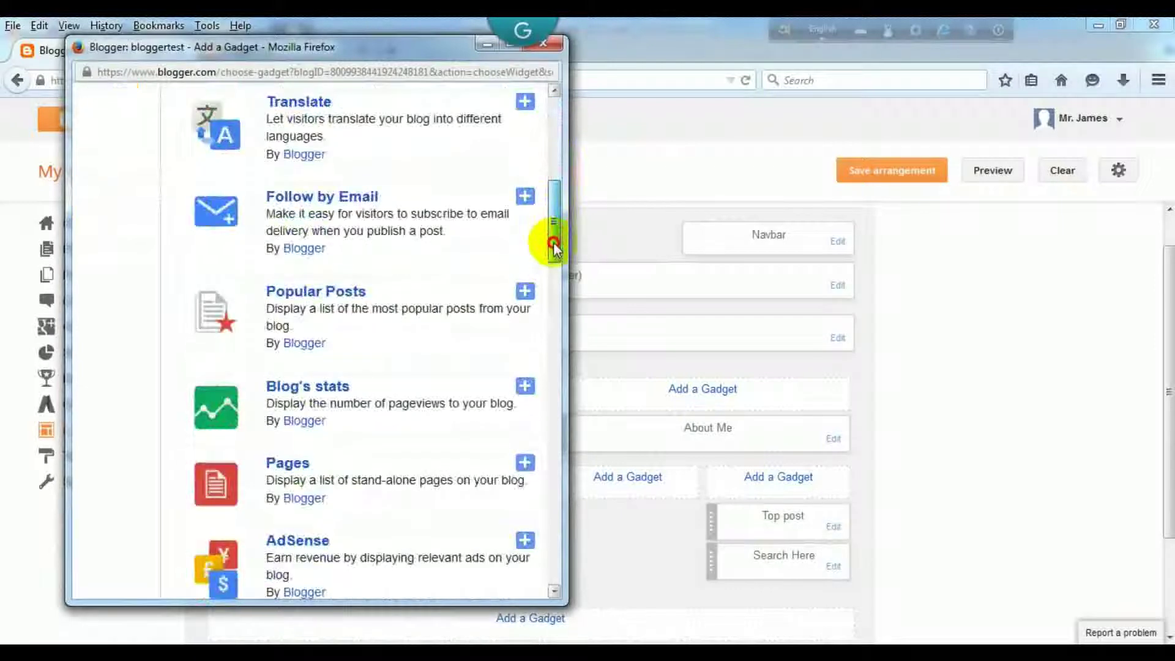
pyautogui.click(640, 166)
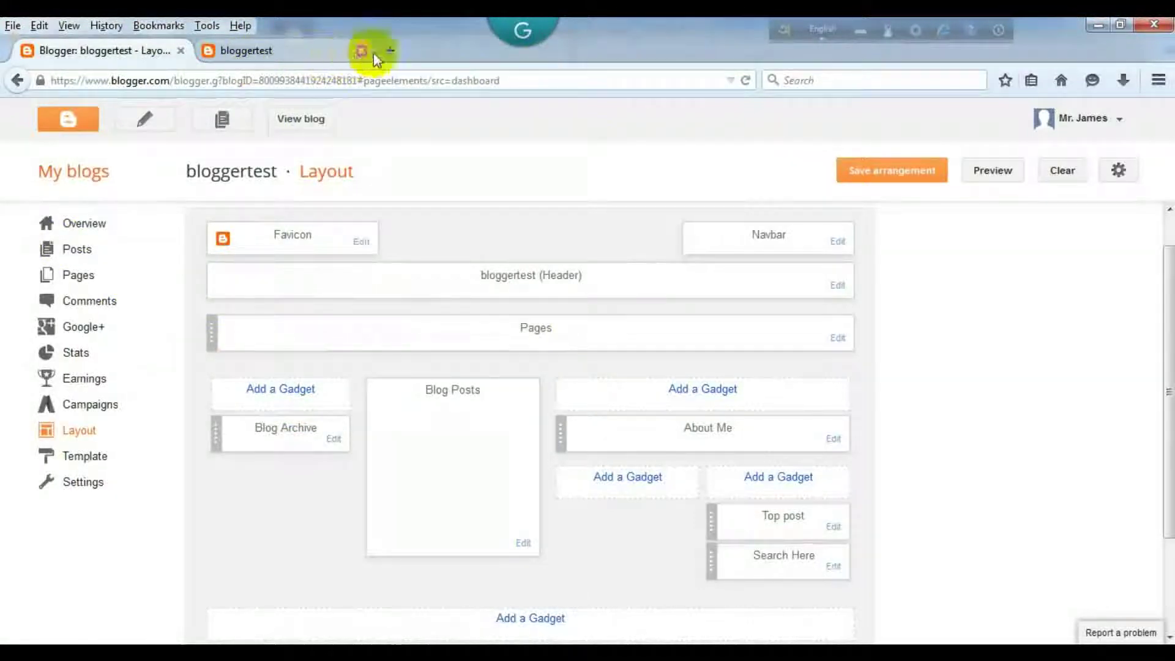
# View the live blog, examine the Top post gadget above Search Here, and close both live blog pages.
pyautogui.click(308, 119)
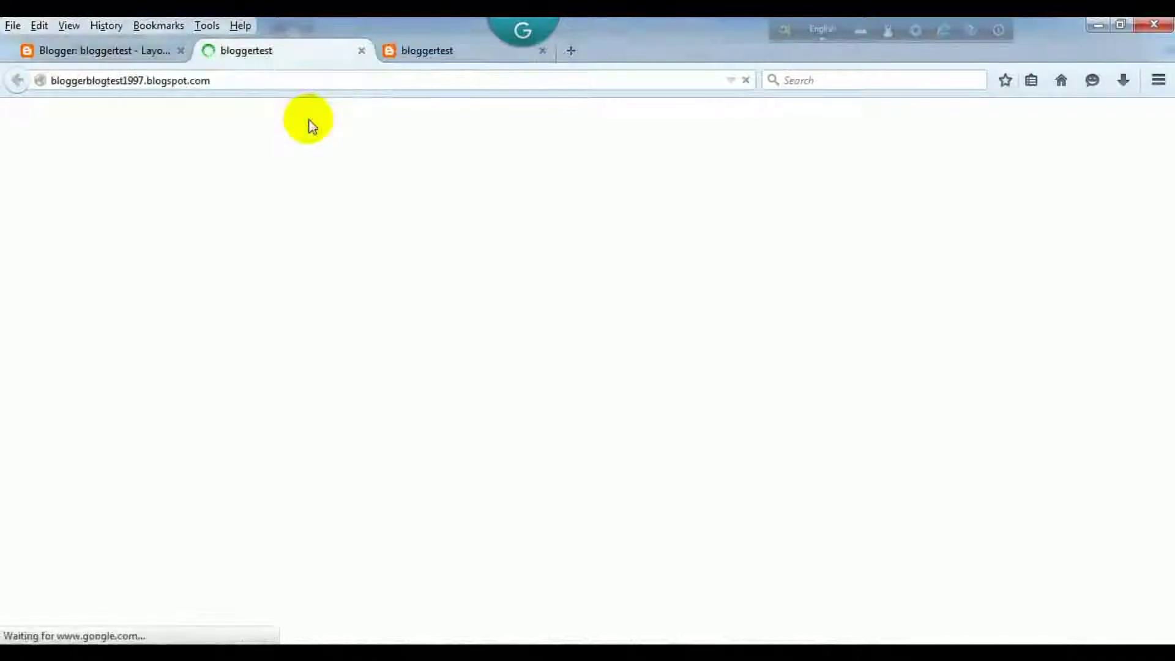
pyautogui.scroll(-5, 744, 499)
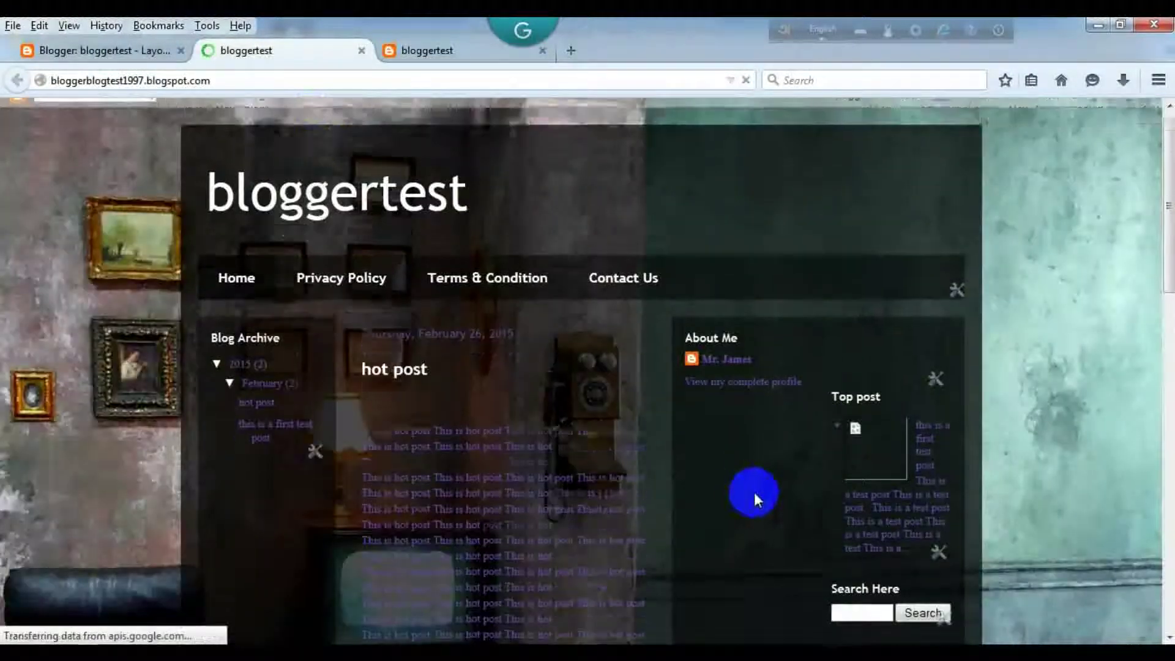
pyautogui.scroll(3, 755, 496)
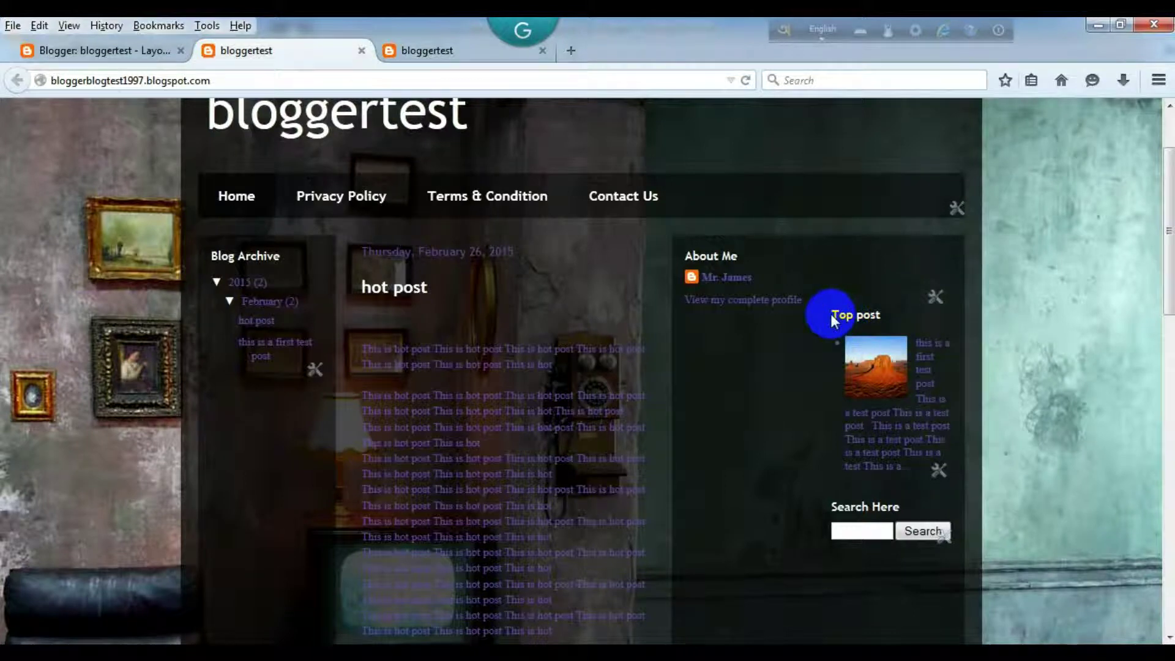
pyautogui.moveTo(833, 316); pyautogui.dragTo(877, 319)
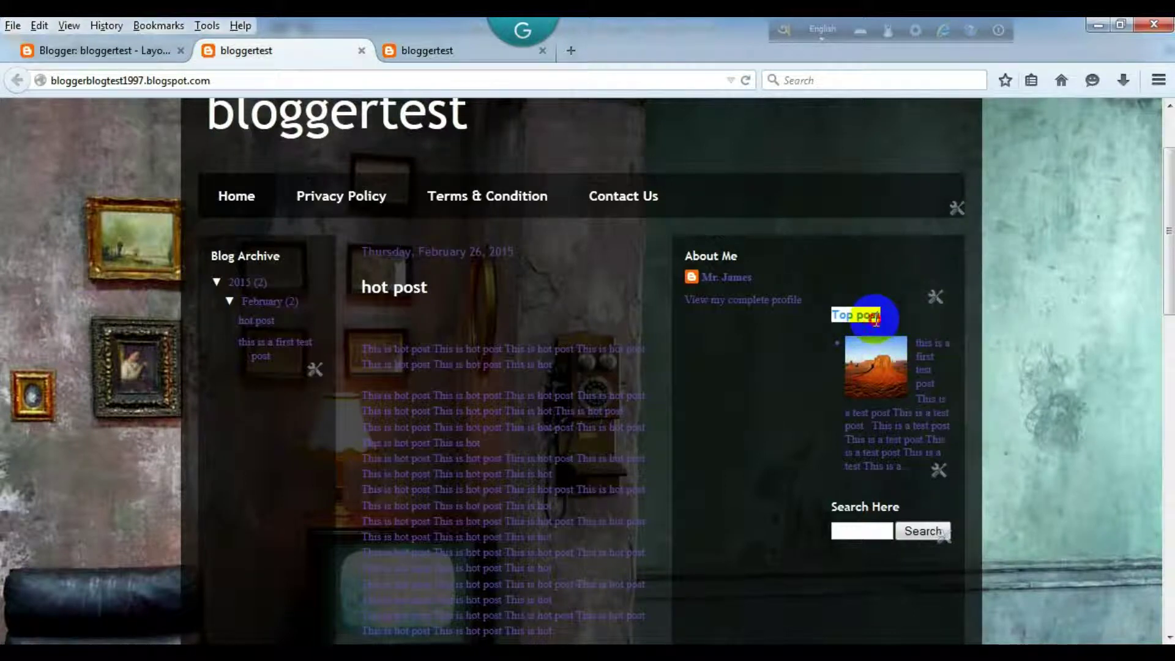
pyautogui.click(876, 319)
pyautogui.scroll(-3, 905, 471)
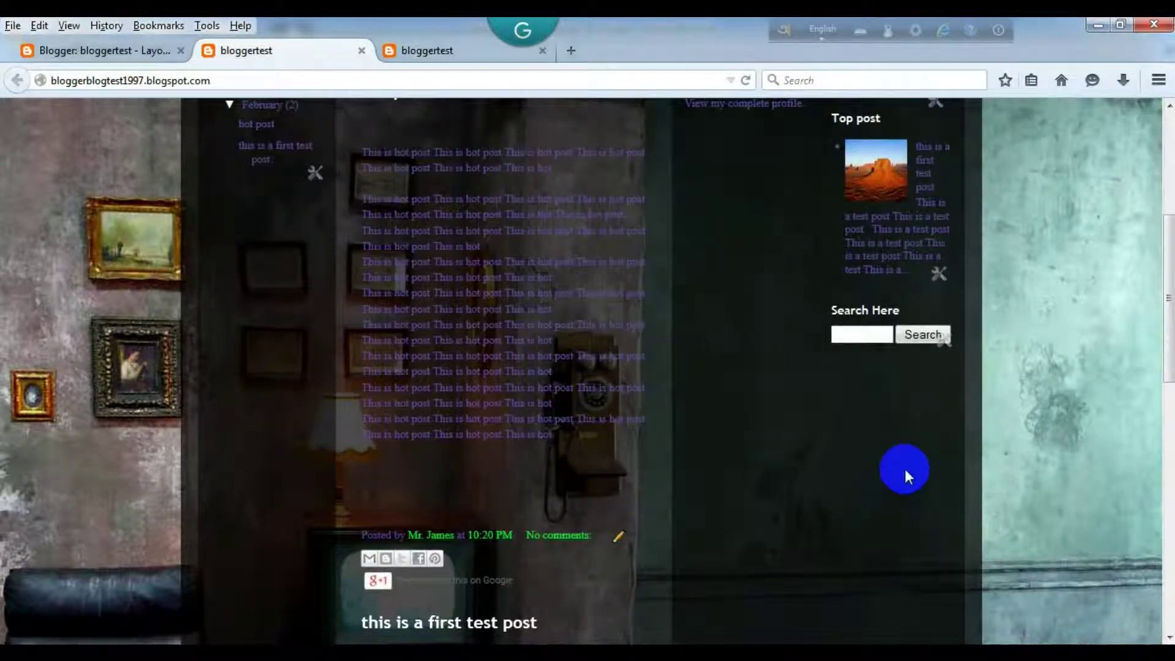
pyautogui.scroll(2, 905, 469)
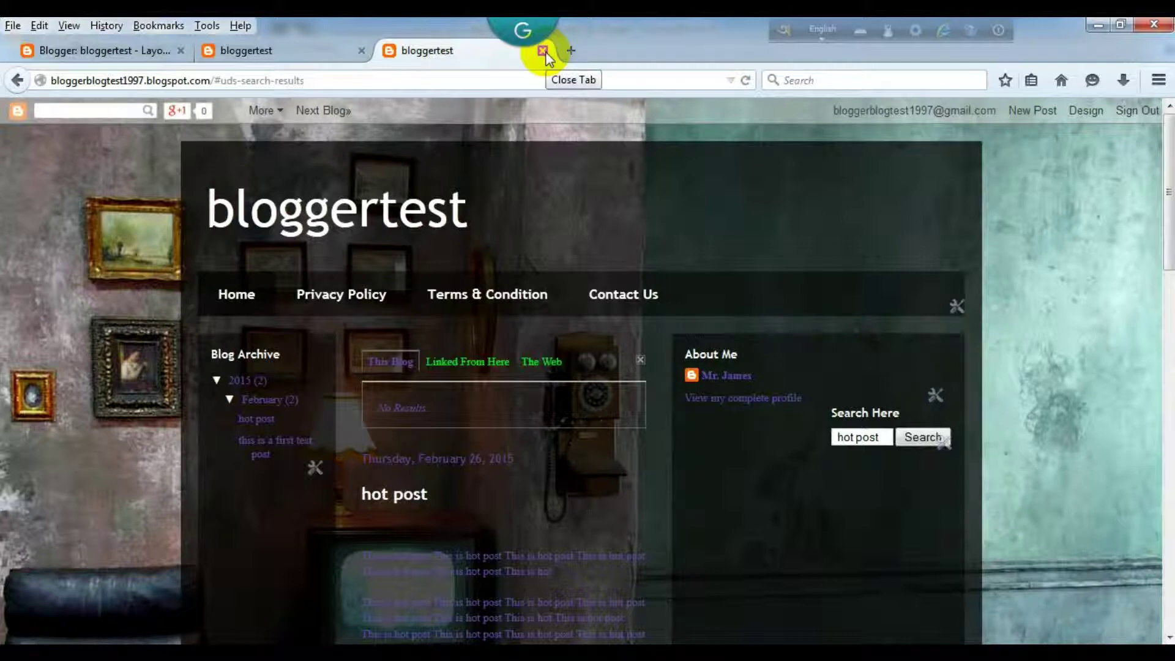
pyautogui.click(543, 51)
pyautogui.click(361, 51)
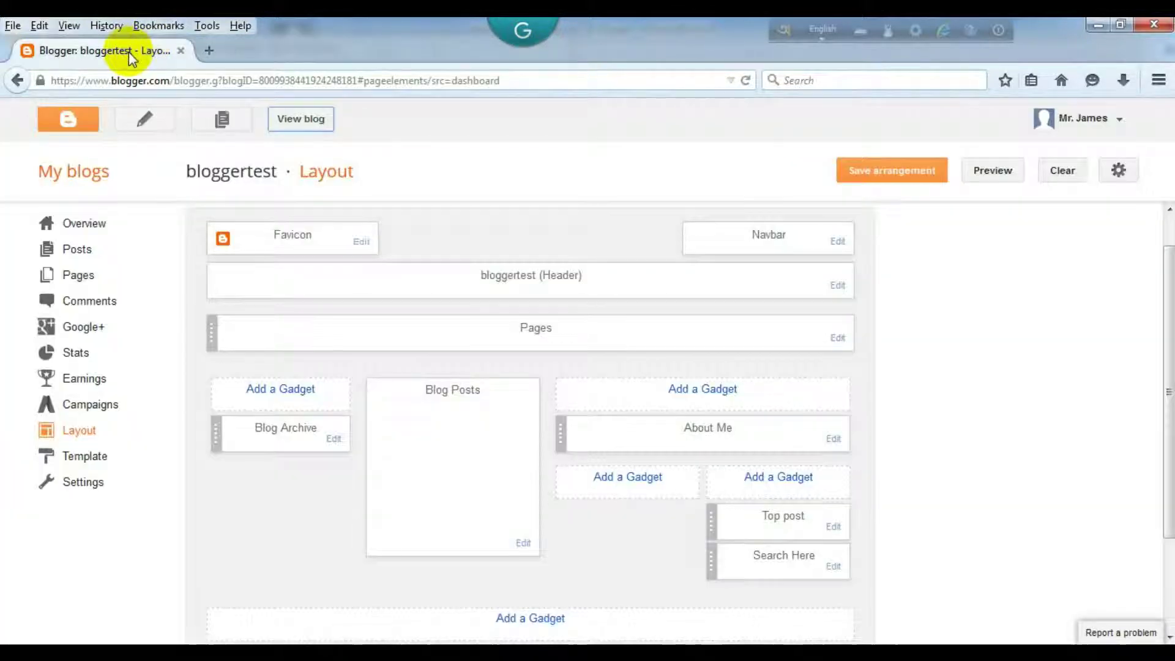
# Open "hot post" from the post list for editing, add the label "new", and update the post.
pyautogui.scroll(-2, 567, 523)
pyautogui.scroll(1, 578, 537)
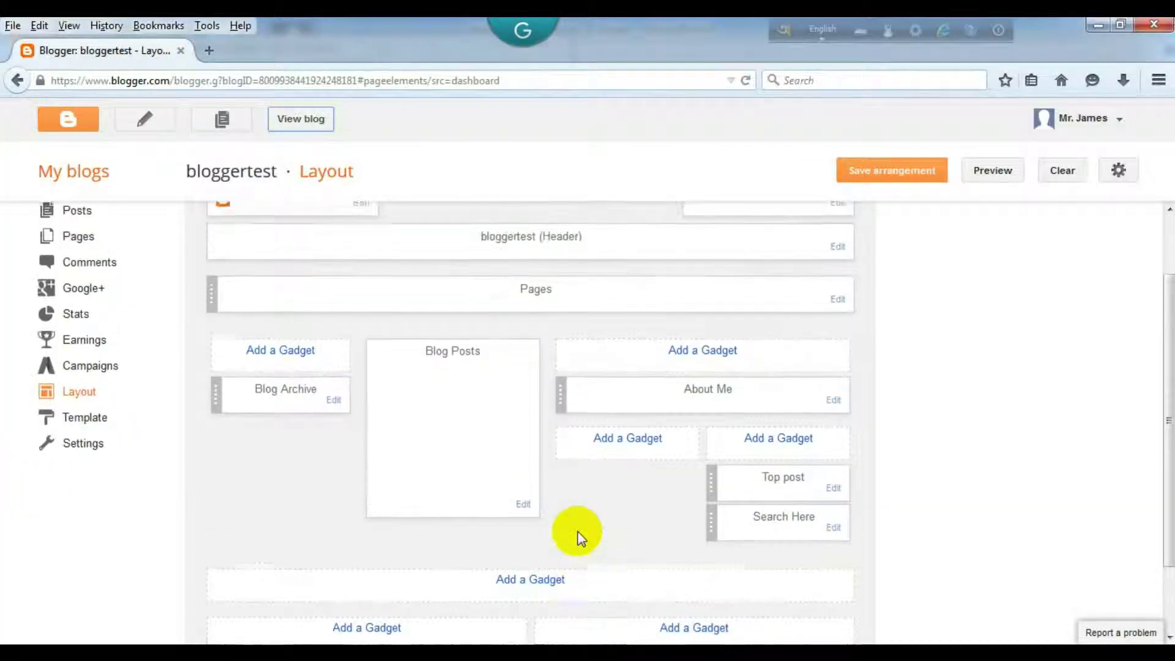
pyautogui.click(75, 210)
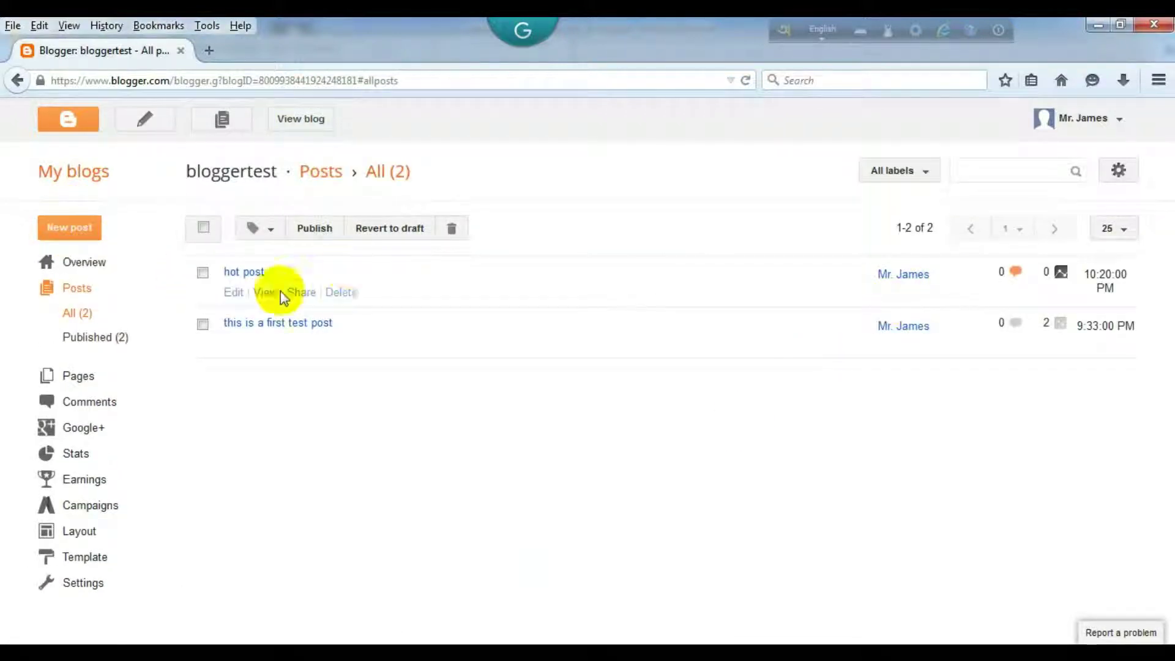
pyautogui.click(236, 292)
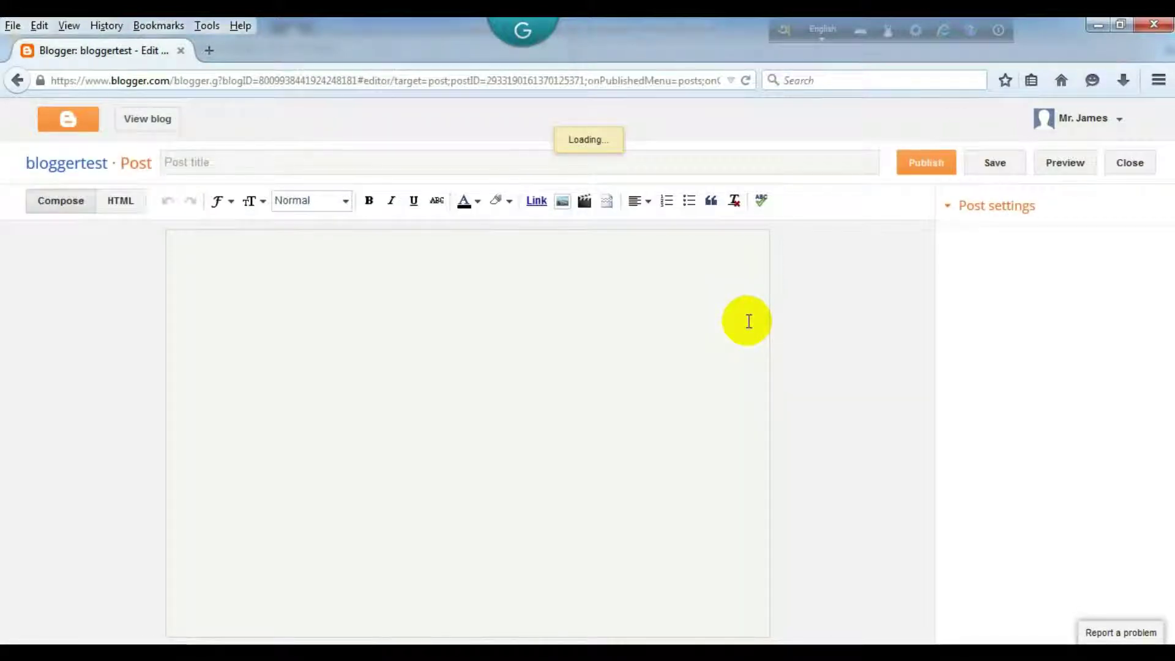
pyautogui.click(979, 244)
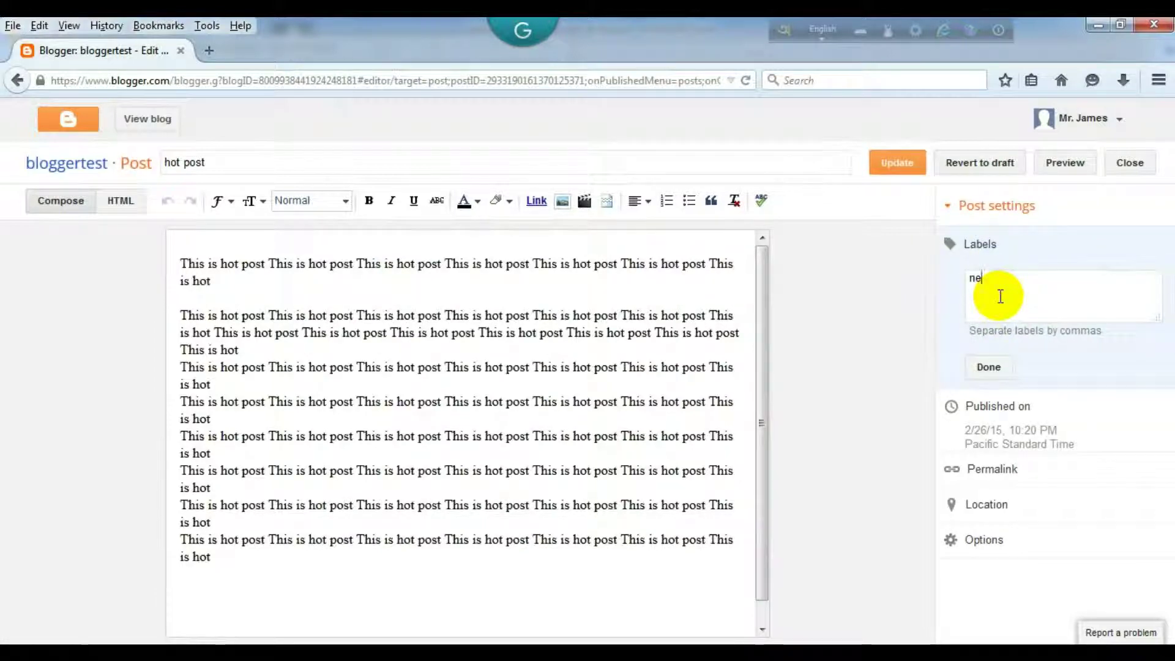
pyautogui.click(986, 371)
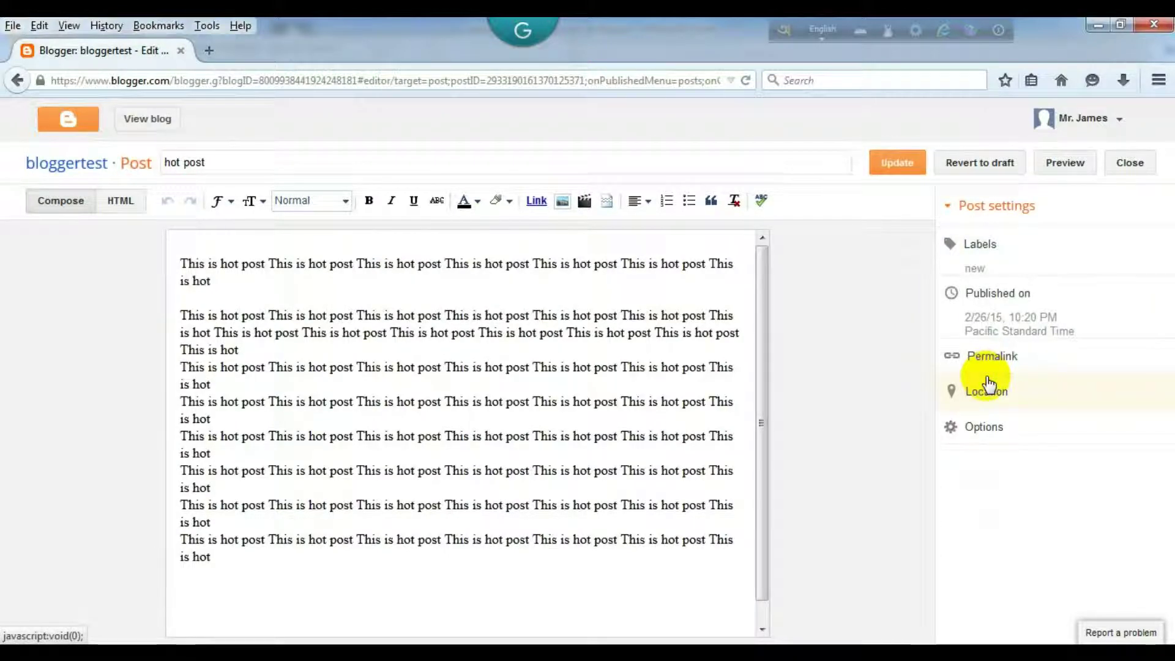
pyautogui.click(887, 161)
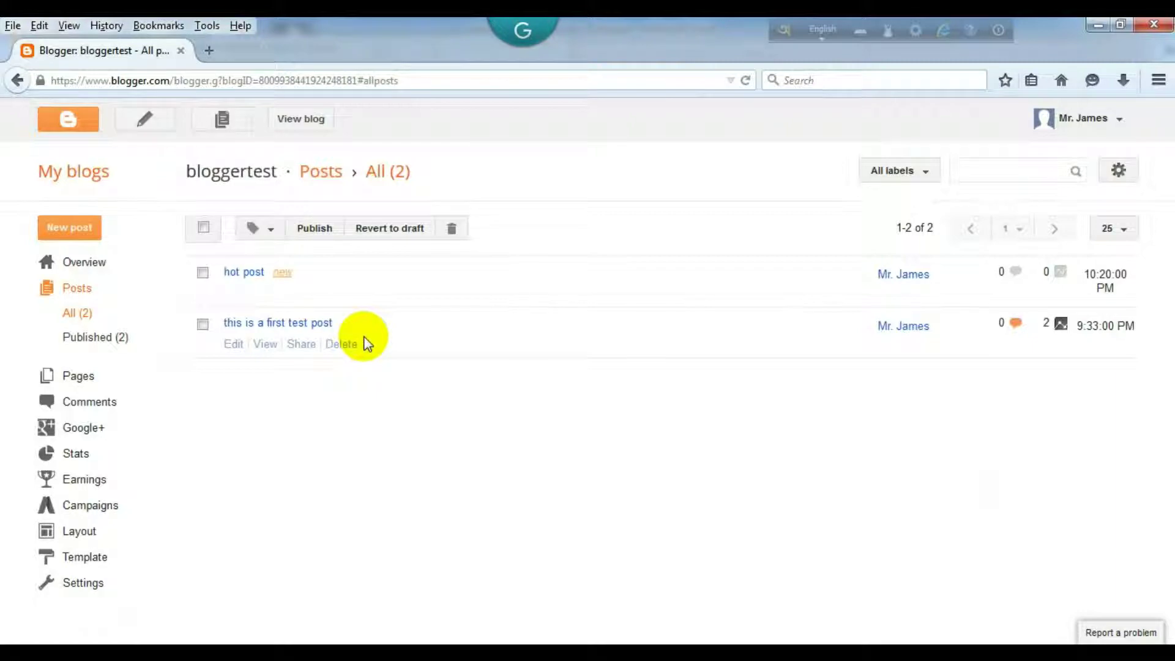
# Edit "this is a first test post", add the label "new", and update the post.
pyautogui.click(235, 346)
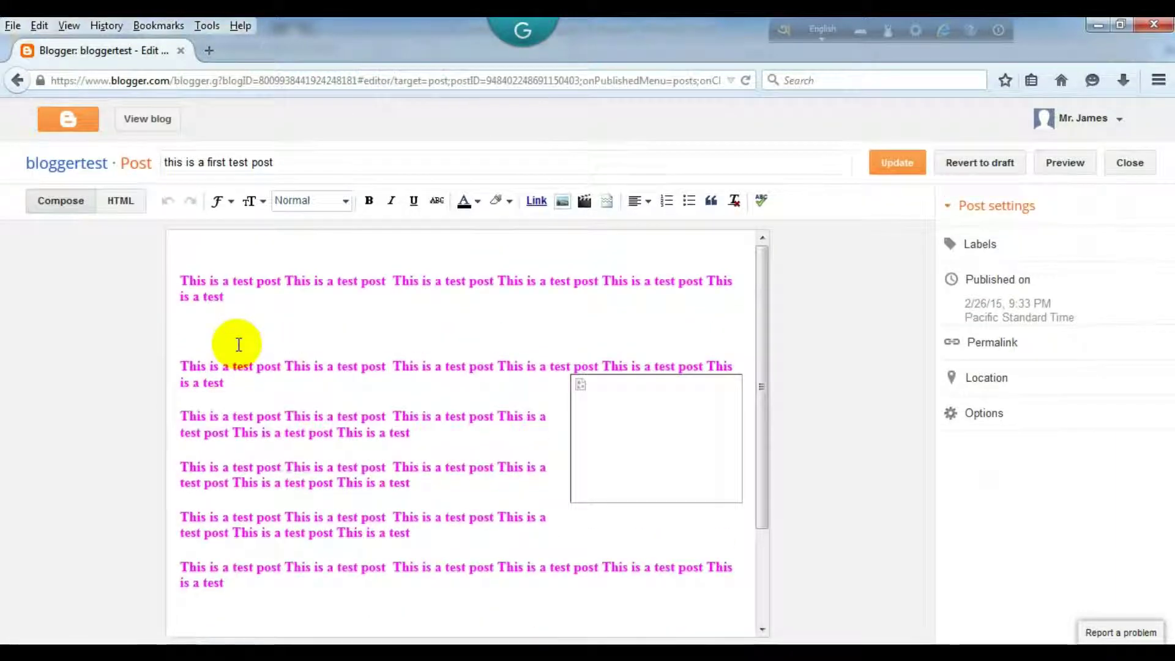
pyautogui.click(979, 244)
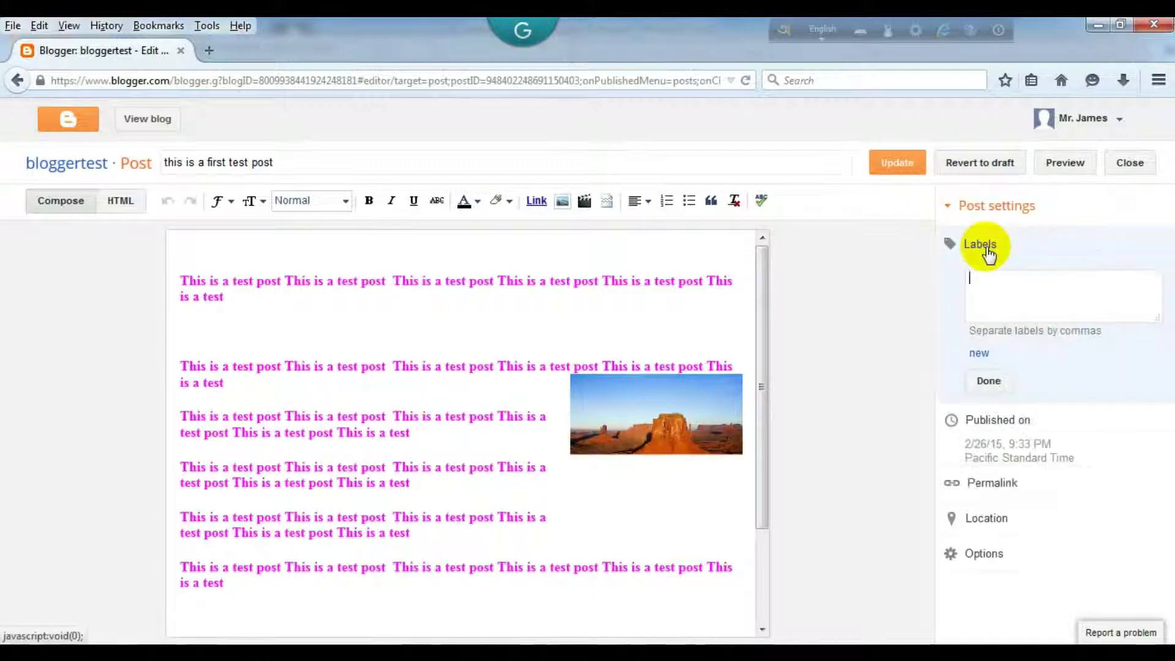
pyautogui.write('new')
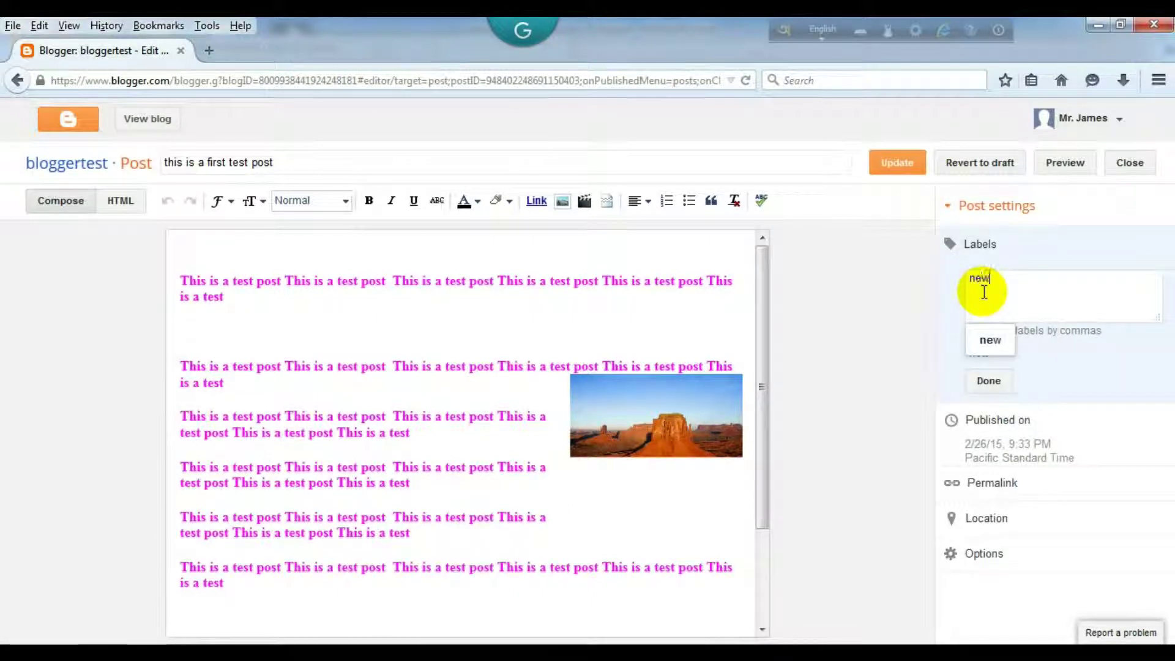
pyautogui.click(987, 381)
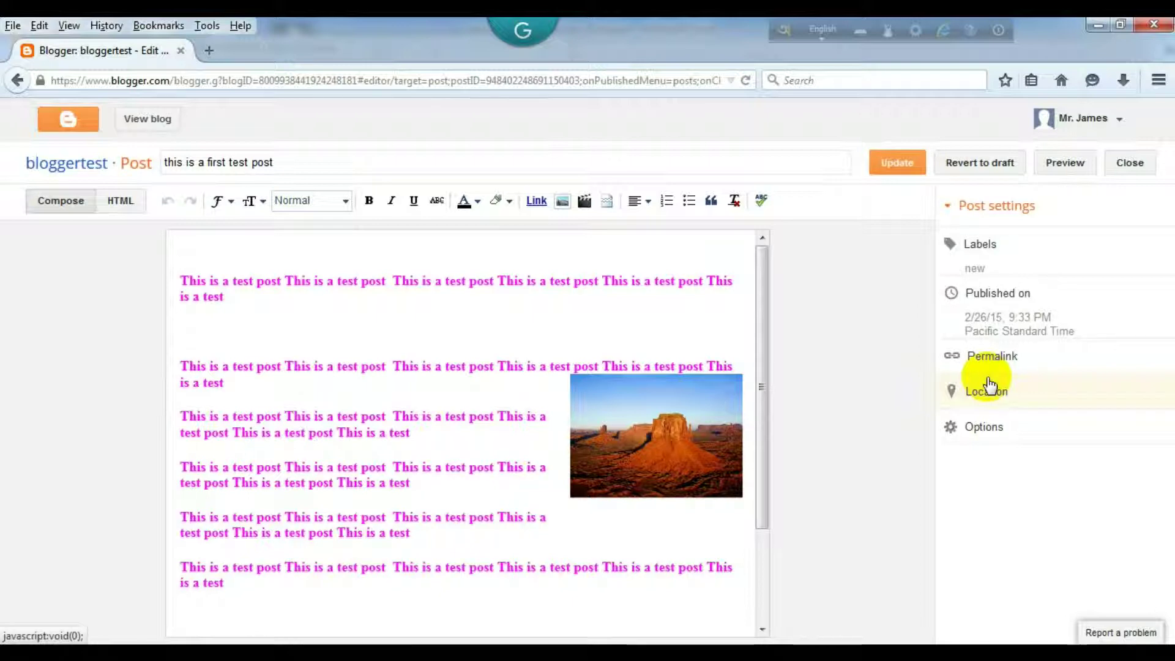
pyautogui.click(894, 163)
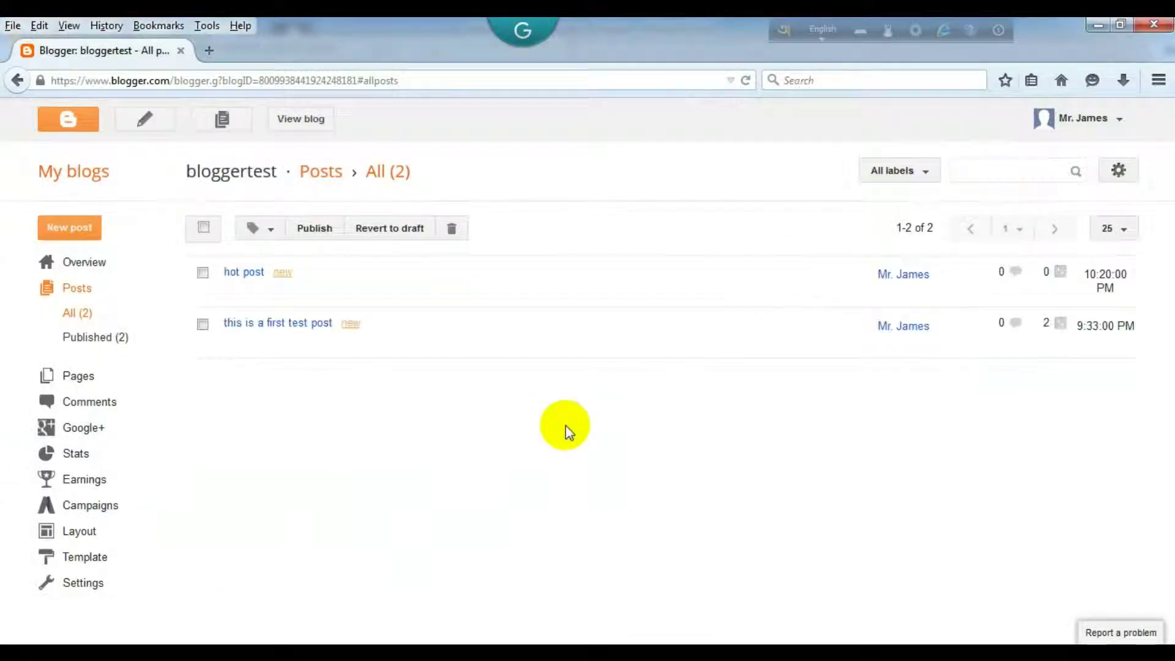
# Open the blog's layout and add a Labels gadget to the narrow sidebar section above Top post.
pyautogui.click(82, 538)
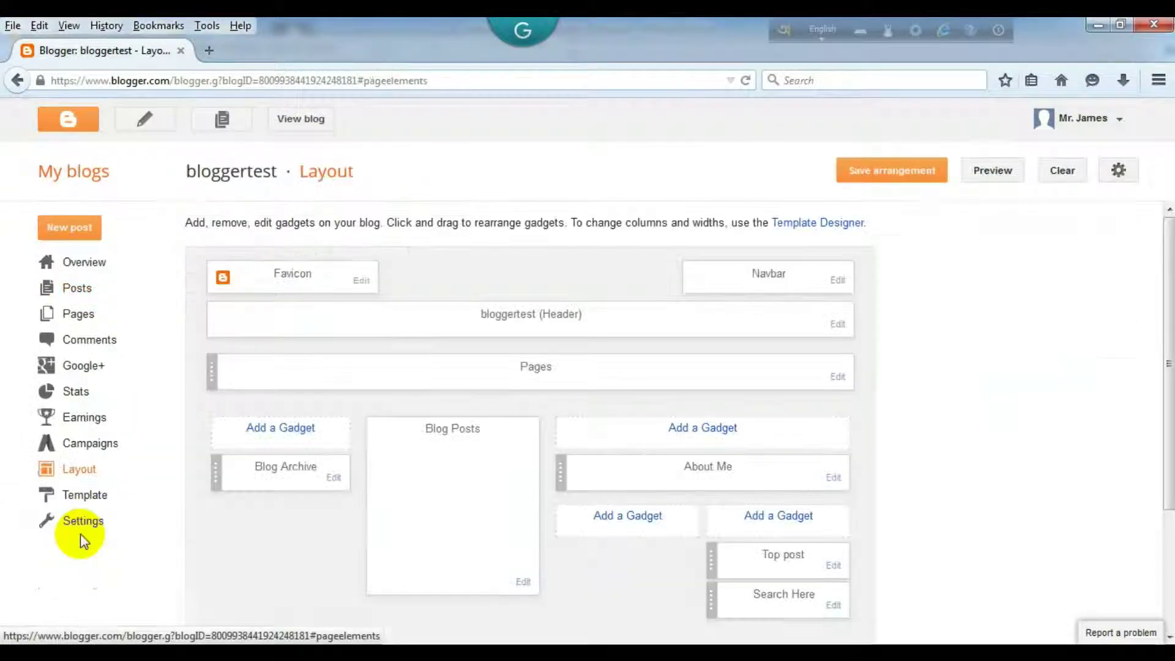
pyautogui.click(792, 521)
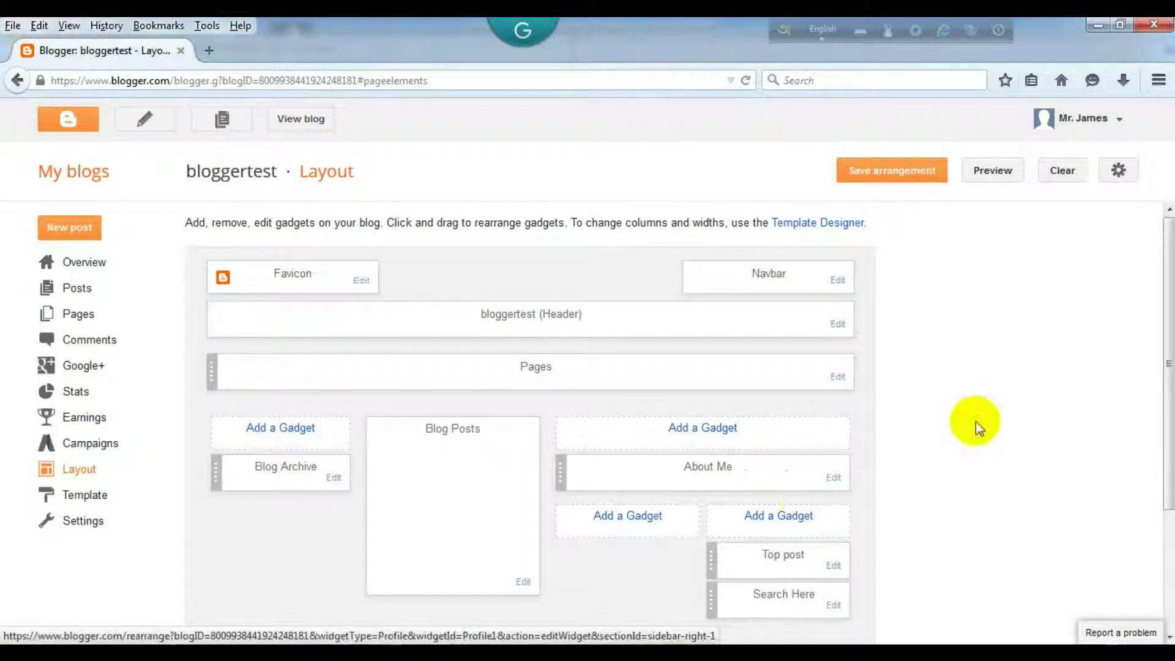
pyautogui.click(1096, 23)
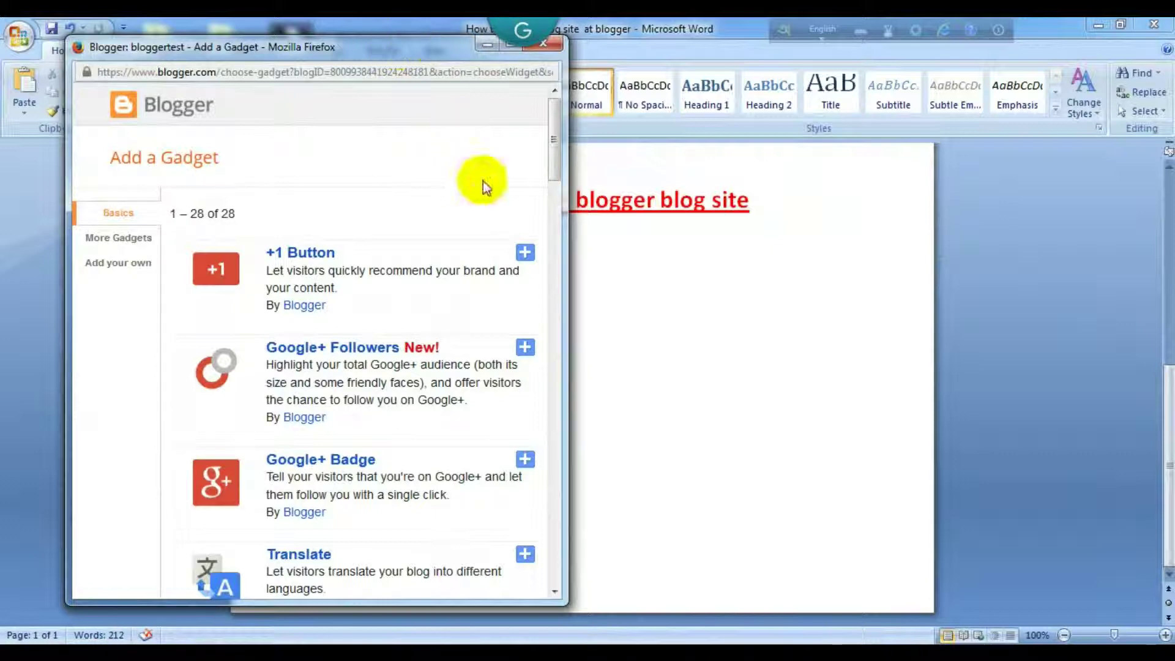
pyautogui.moveTo(441, 53); pyautogui.dragTo(622, 63)
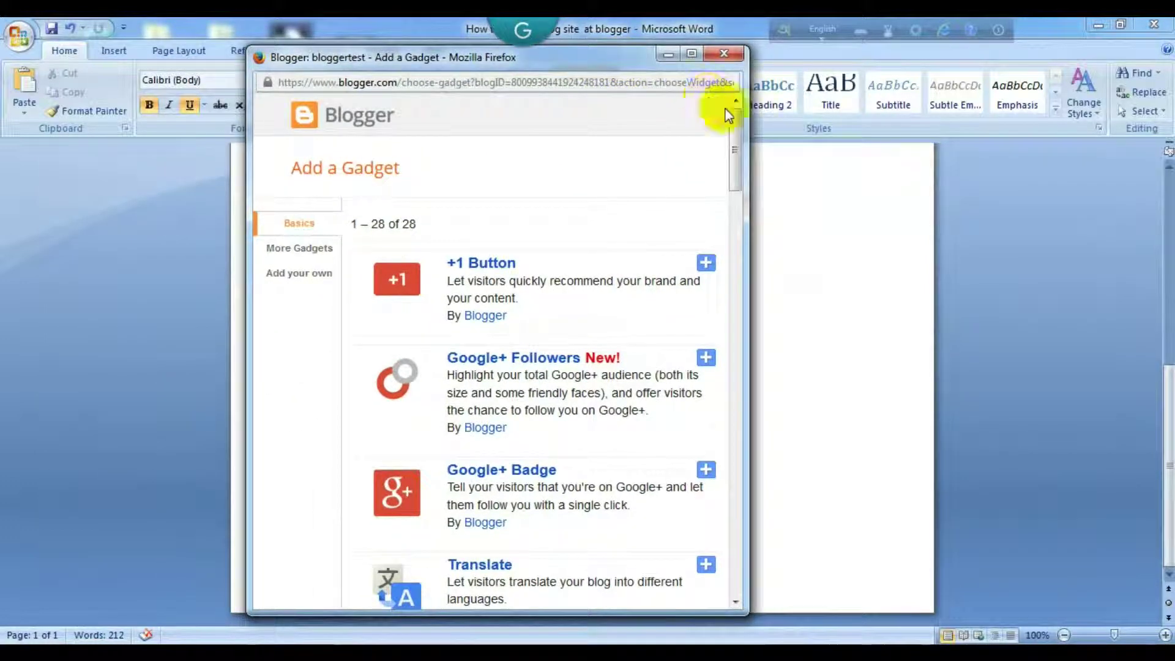
pyautogui.moveTo(734, 145); pyautogui.dragTo(736, 464)
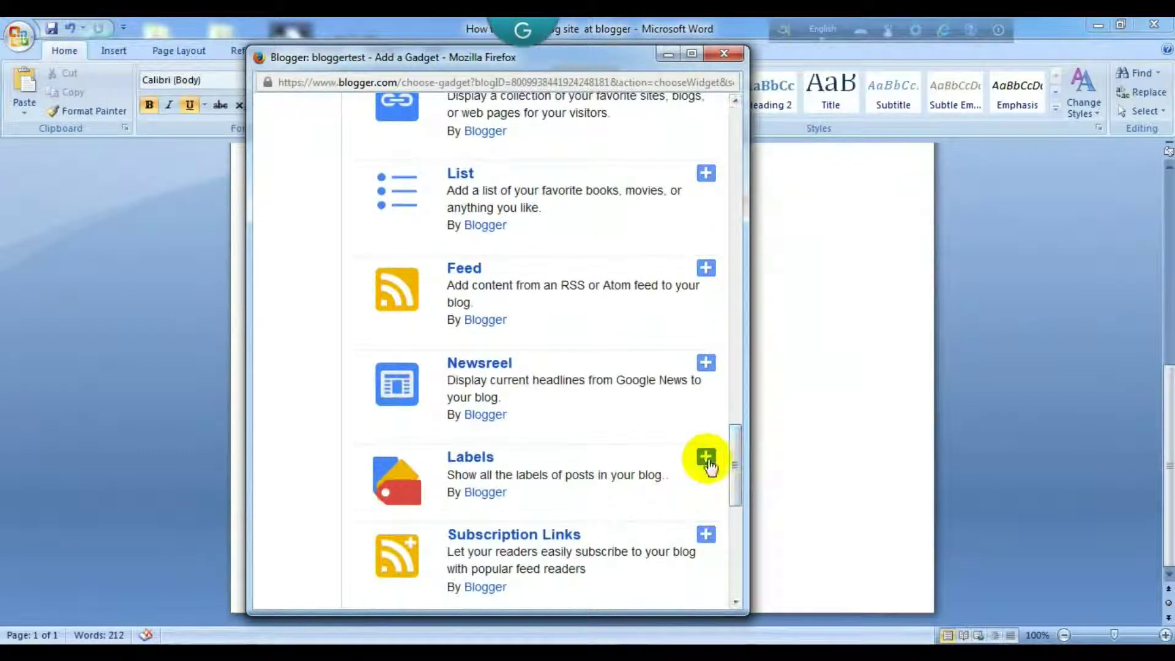
pyautogui.click(705, 459)
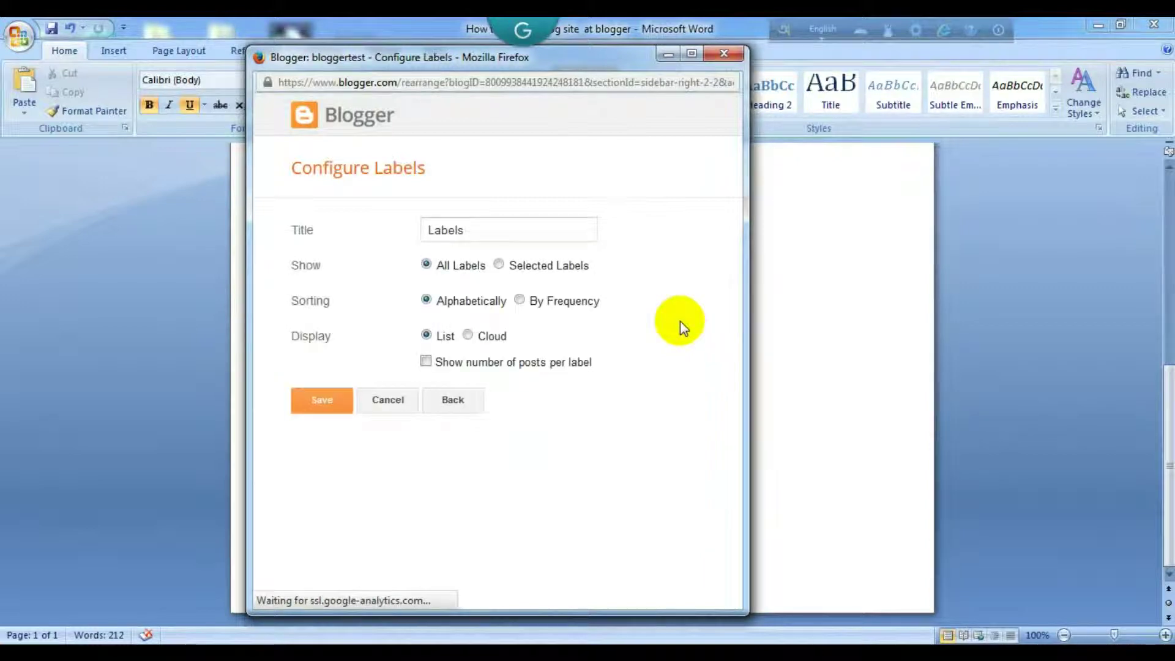
# Title the Labels gadget "Categories" and save it.
pyautogui.click(471, 231)
pyautogui.click(489, 230)
pyautogui.moveTo(489, 230); pyautogui.dragTo(420, 226)
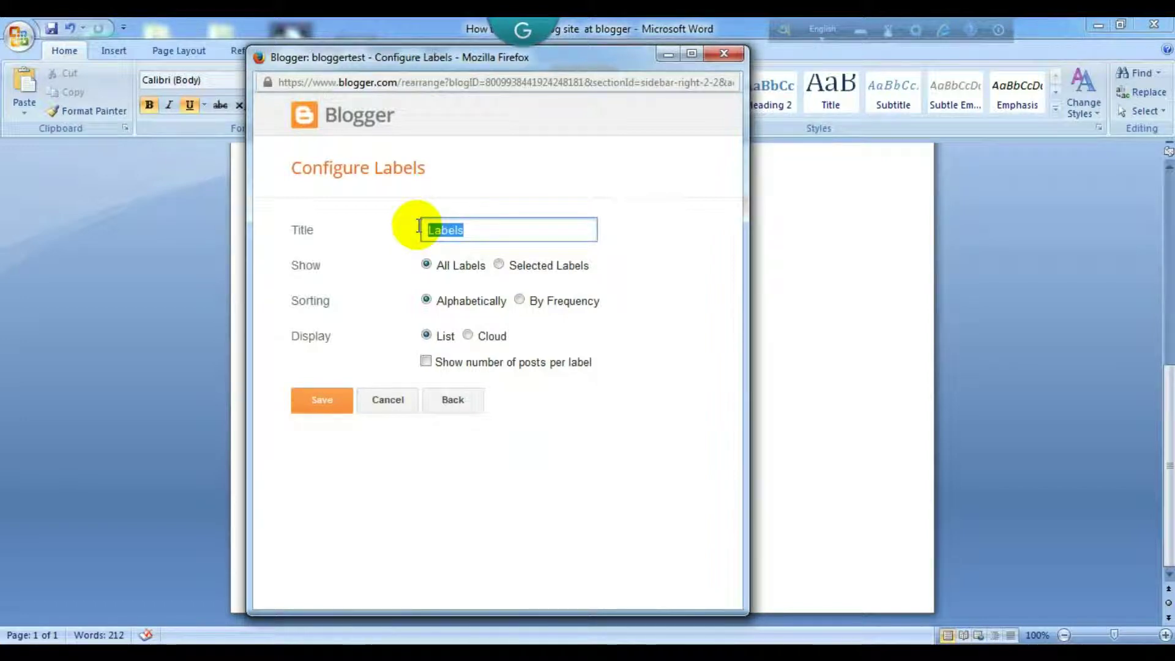
pyautogui.write('C')
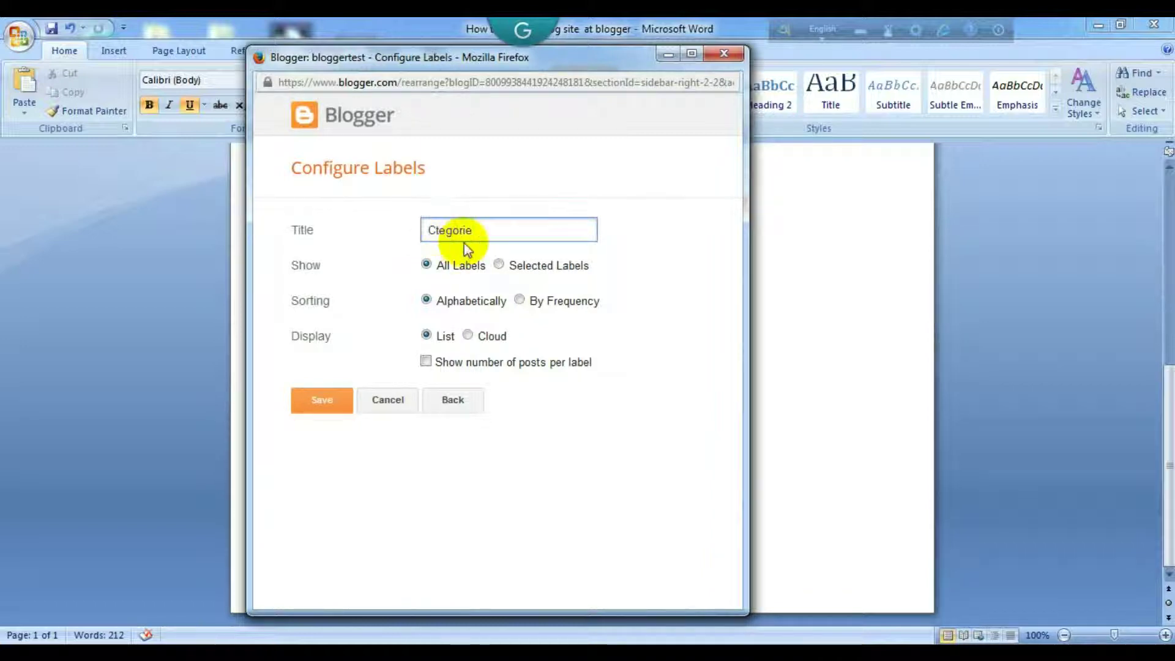
pyautogui.write('a')
pyautogui.click(501, 230)
pyautogui.write('s')
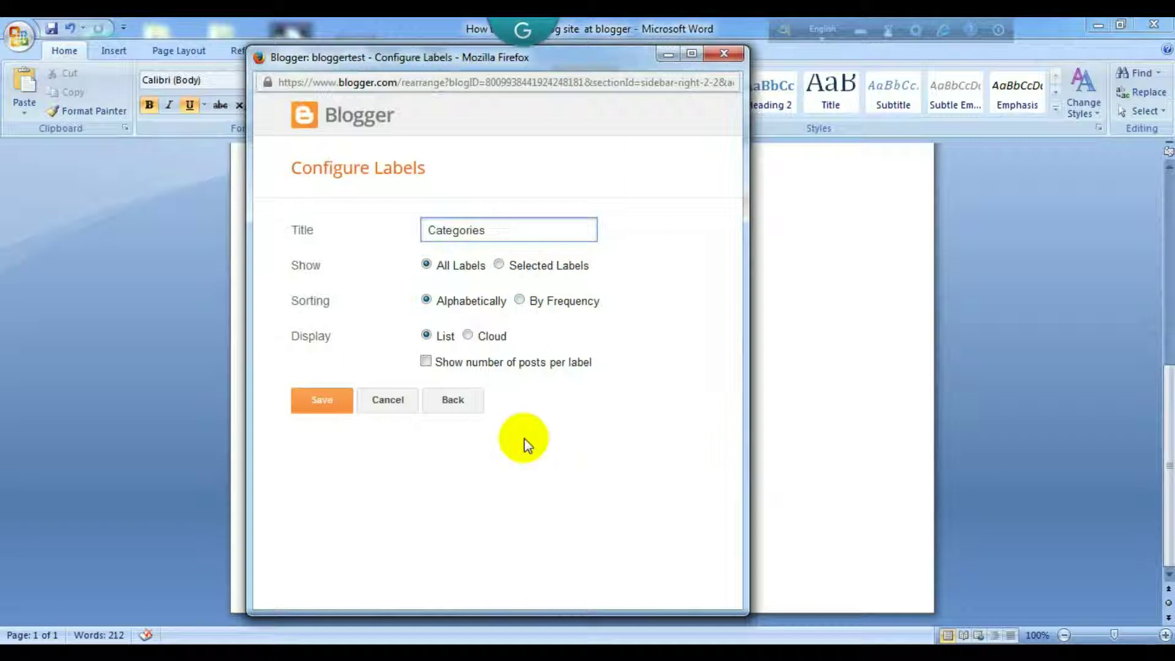
pyautogui.click(332, 401)
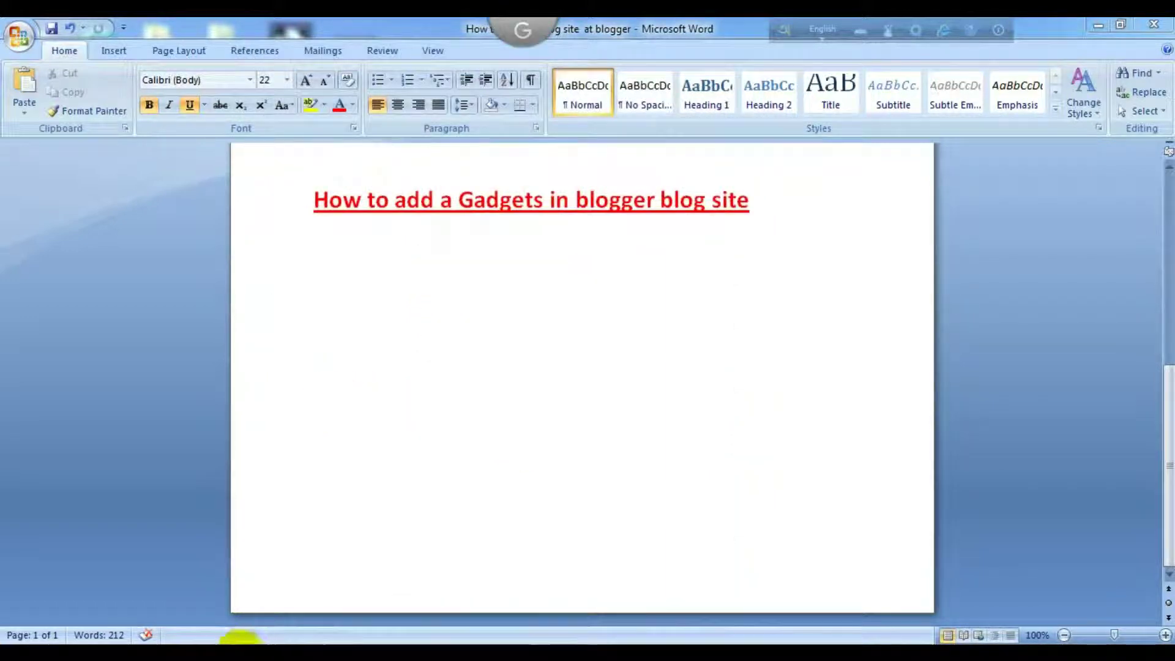
# Switch back to the Blogger layout page in Firefox and save the arrangement with the Categories gadget.
pyautogui.click(294, 604)
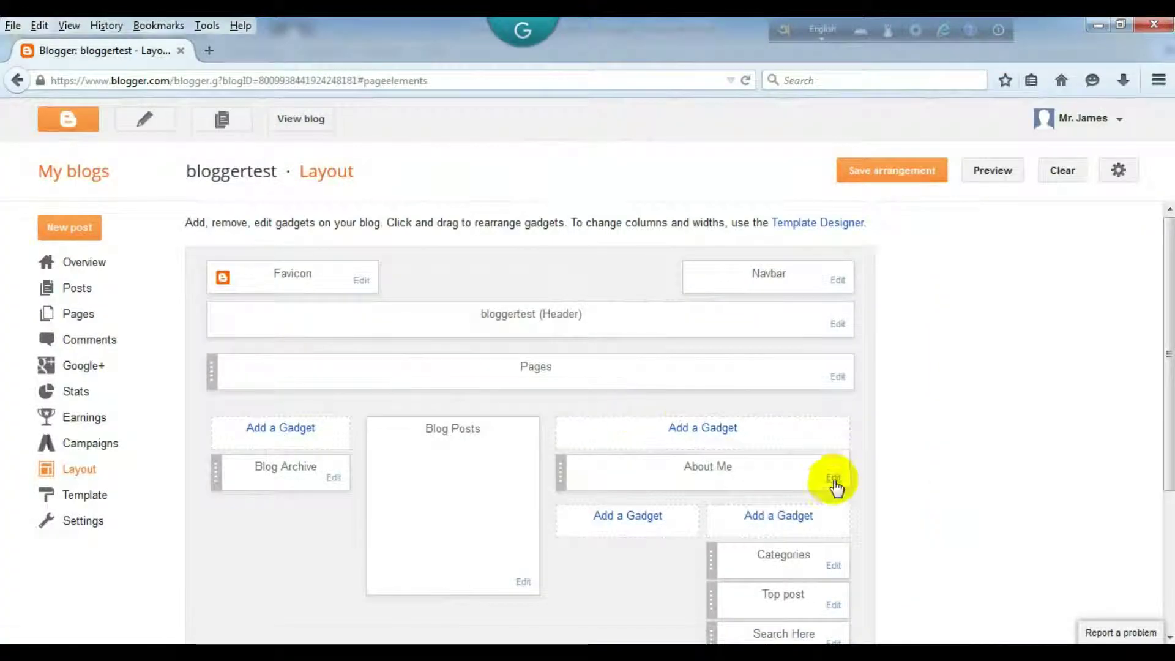
pyautogui.scroll(-1, 847, 517)
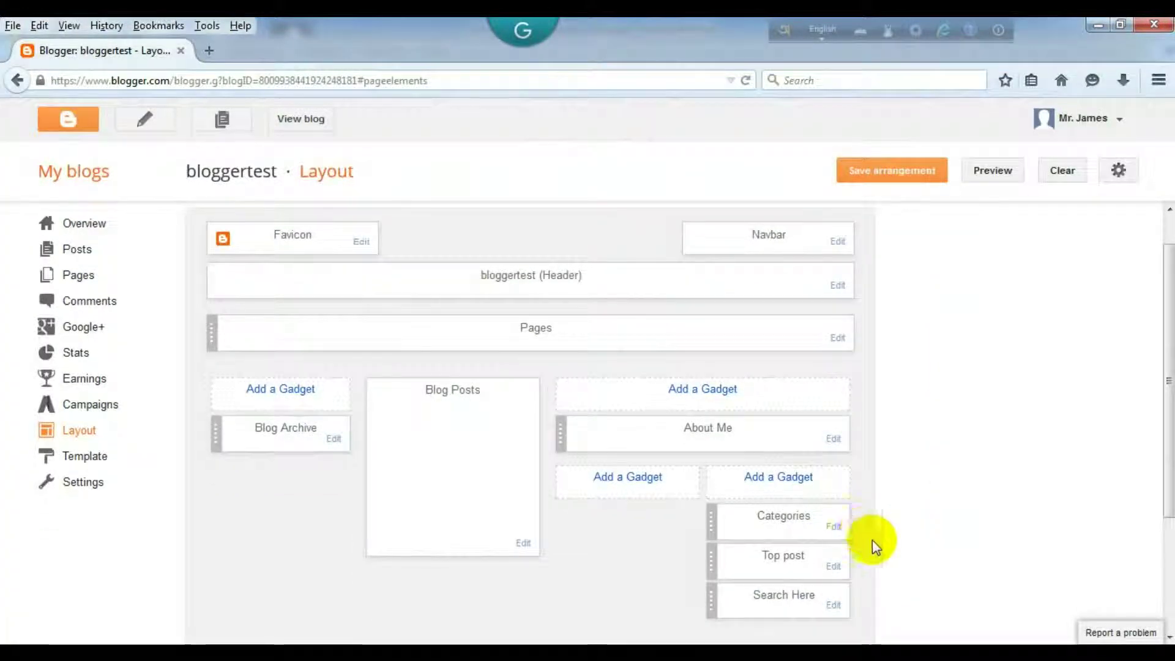
pyautogui.scroll(1, 832, 532)
pyautogui.click(863, 177)
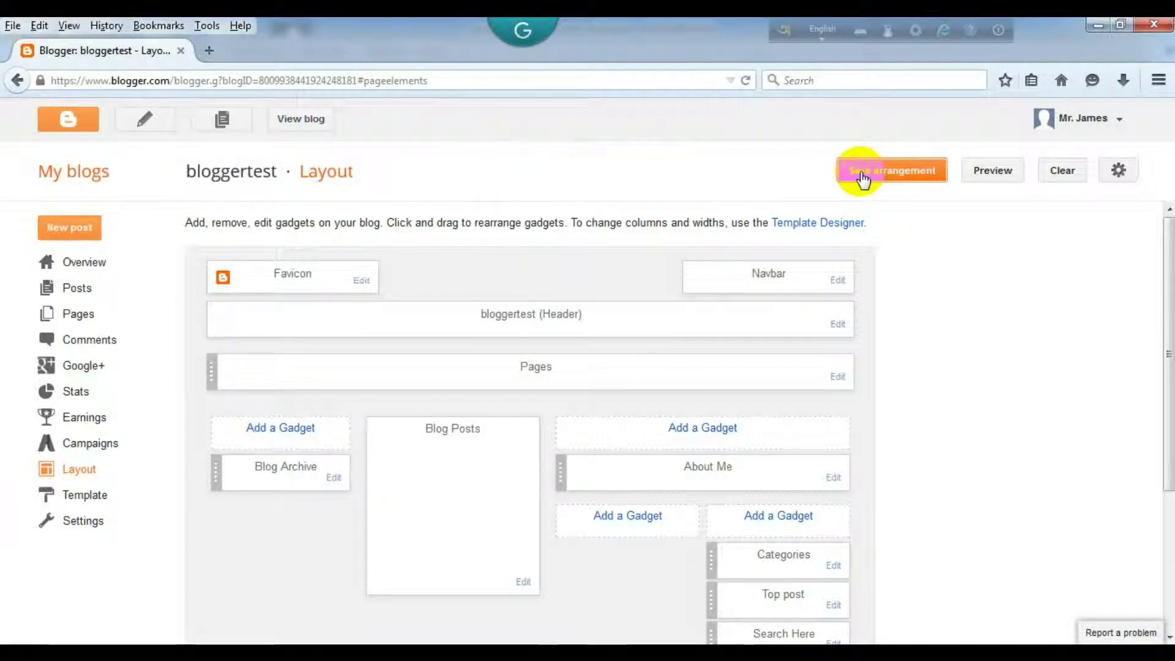
# View the live blog, examine the posts under the "new" category, and open "this is a first test post" from the Top post gadget.
pyautogui.click(299, 122)
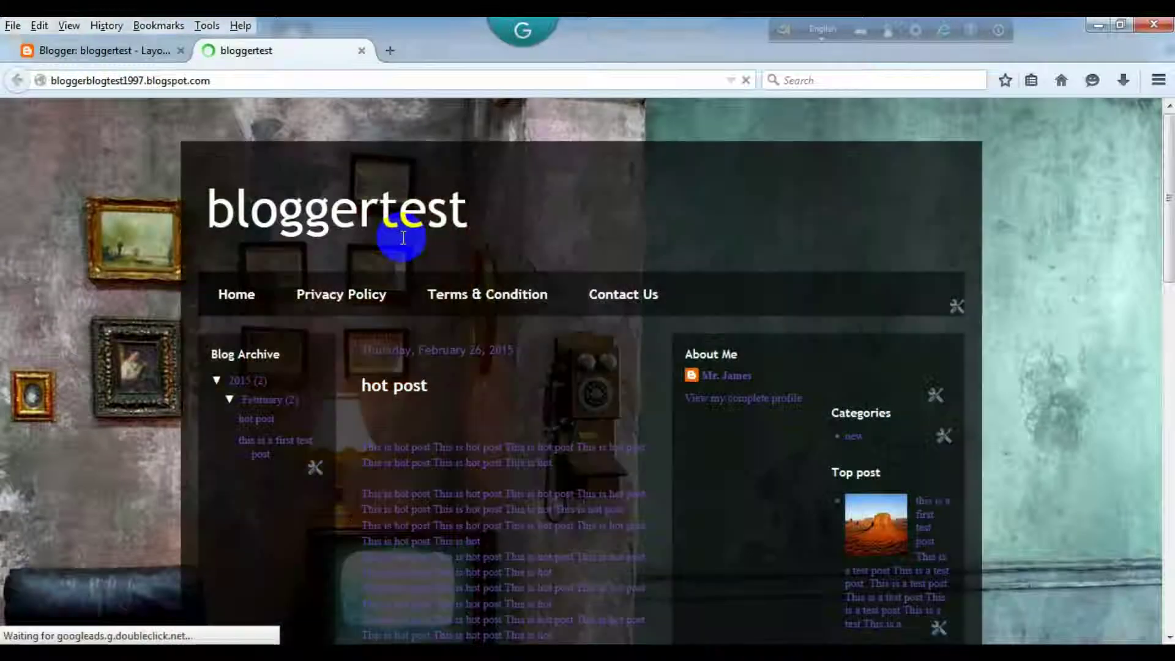
pyautogui.scroll(-3, 758, 456)
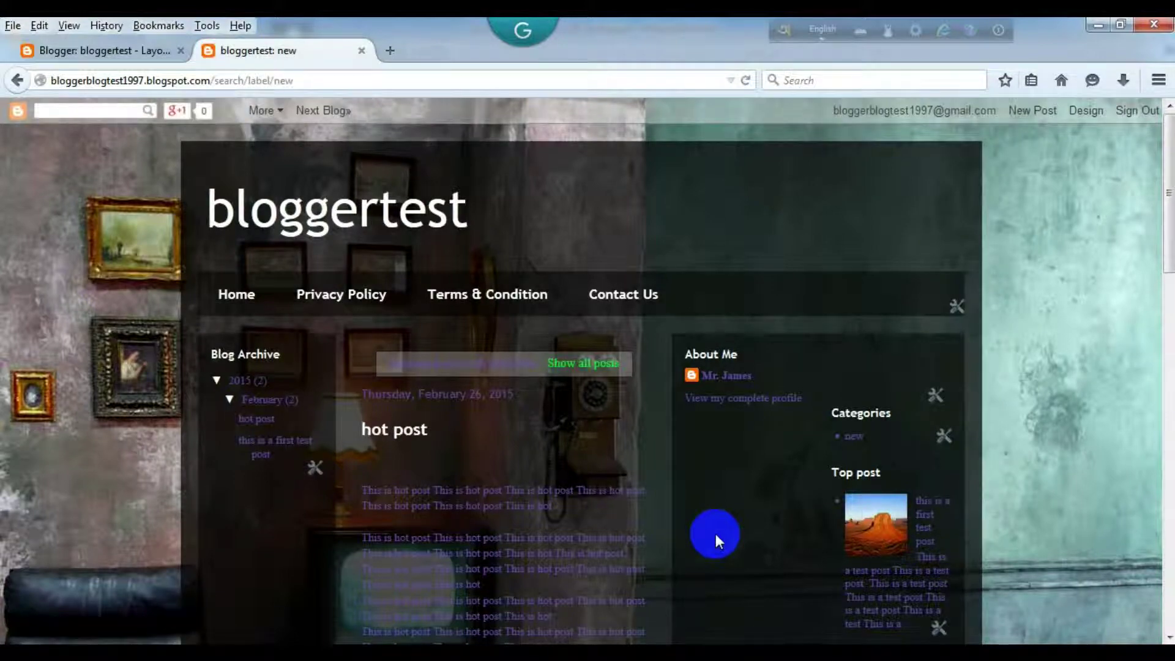
pyautogui.scroll(-10, 715, 534)
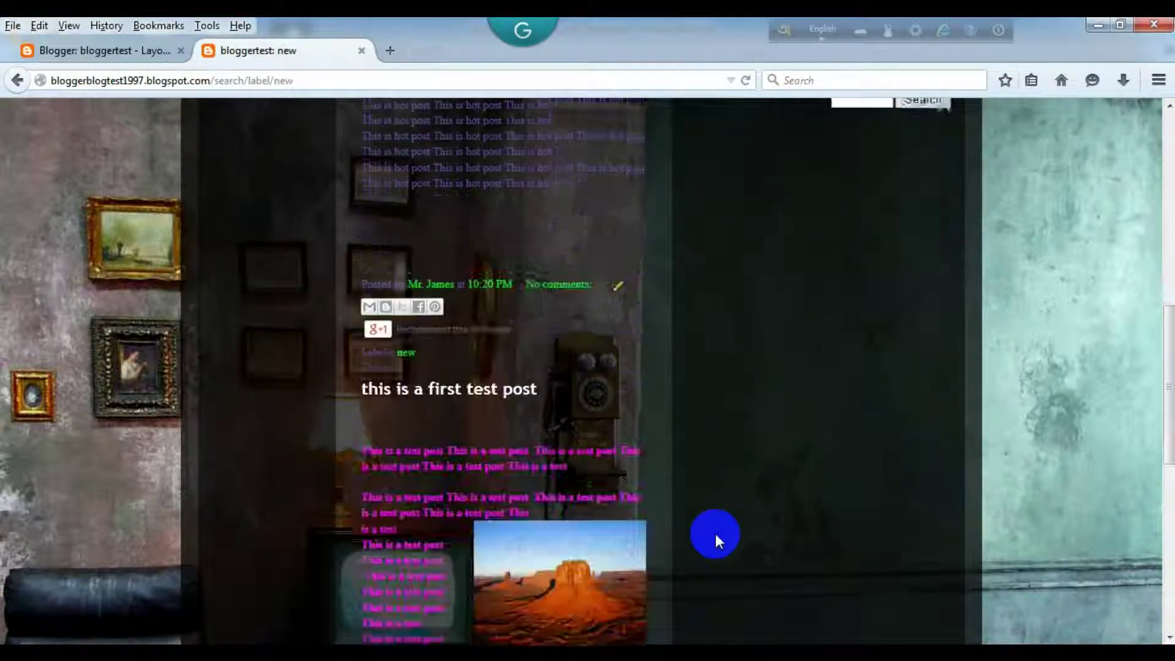
pyautogui.scroll(10, 714, 533)
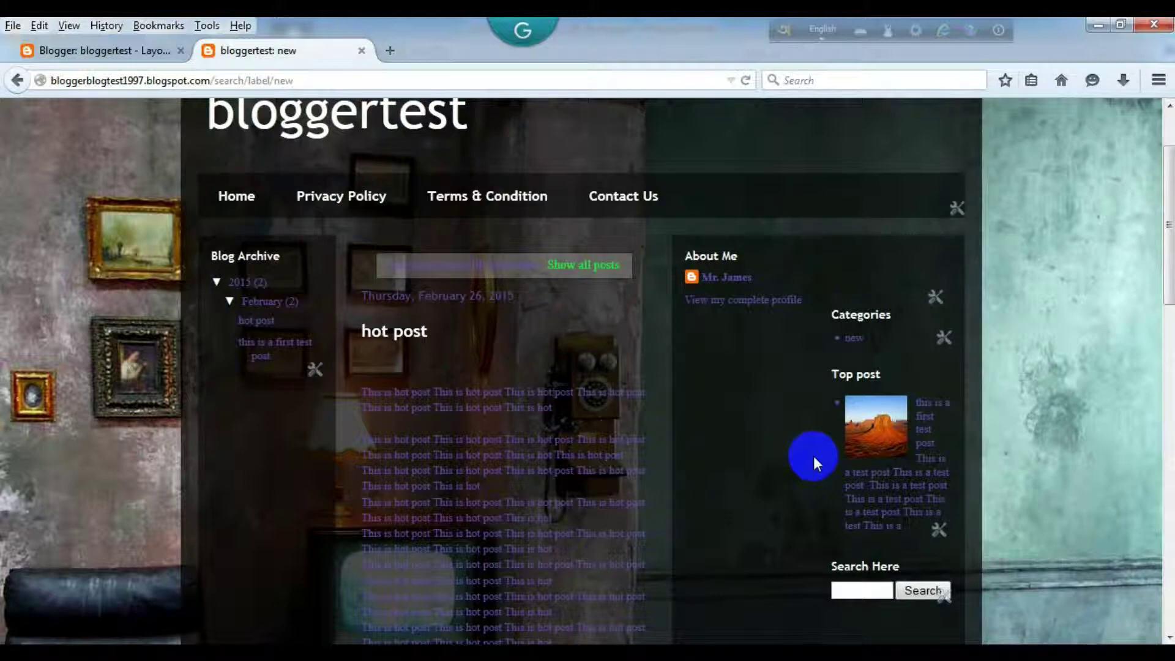
pyautogui.click(881, 419)
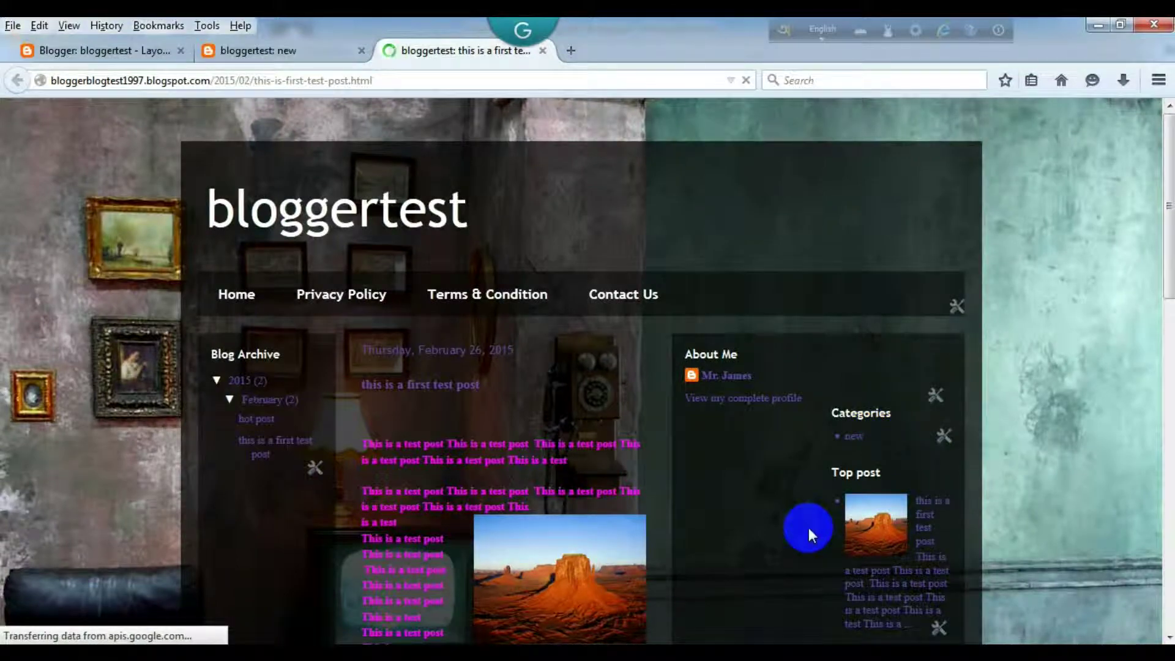
pyautogui.scroll(-3, 809, 527)
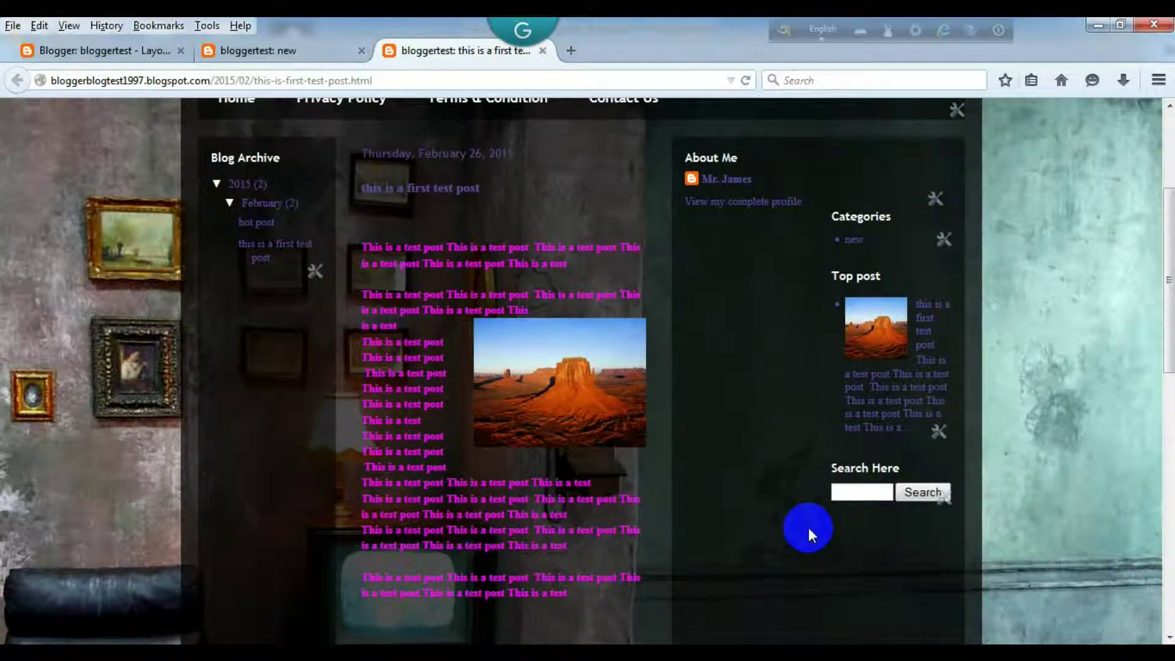
pyautogui.scroll(4, 809, 528)
pyautogui.scroll(-6, 838, 506)
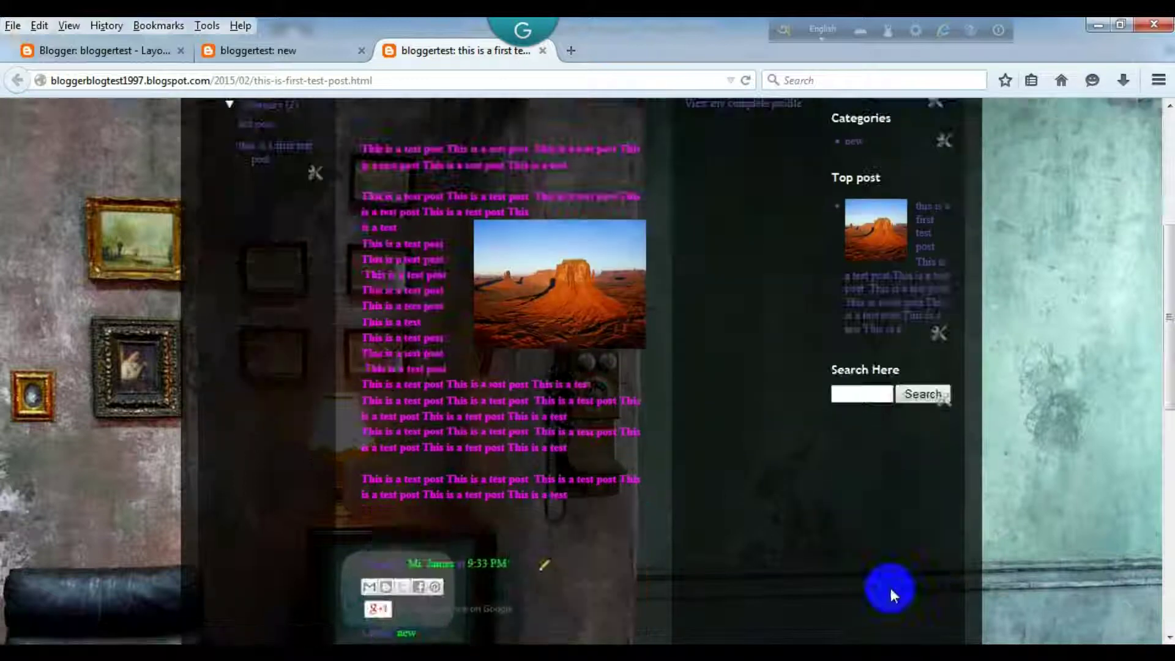
# Search the live blog for "hot post" with the Search Here gadget and check the results area.
pyautogui.click(874, 395)
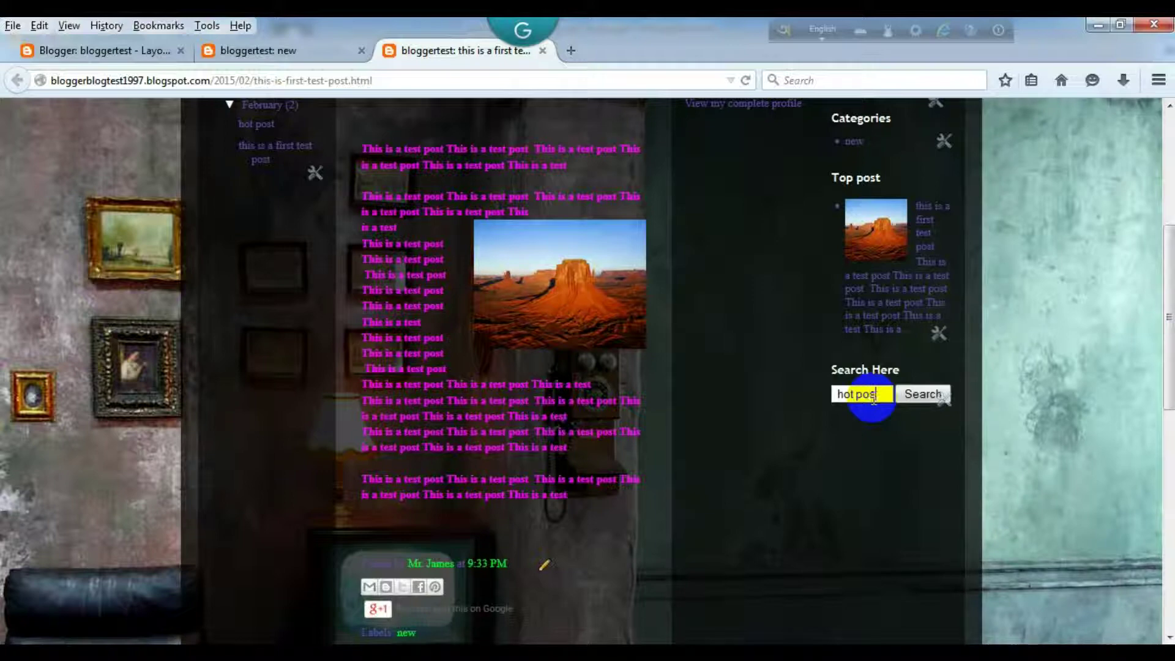
pyautogui.click(921, 394)
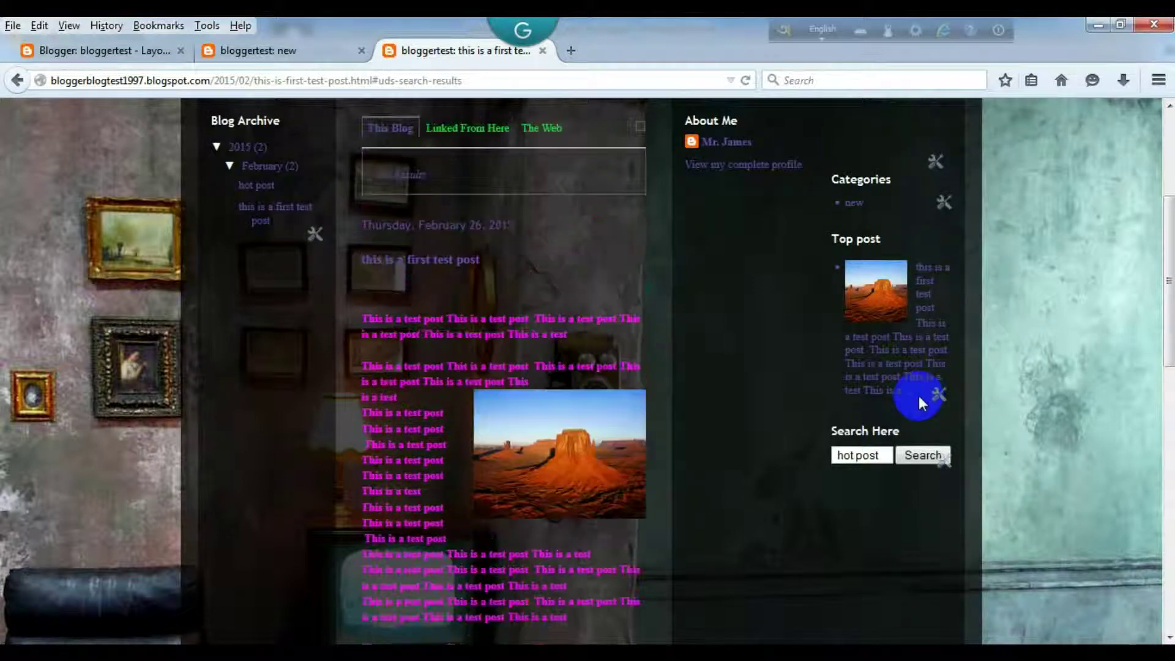
pyautogui.scroll(3, 741, 459)
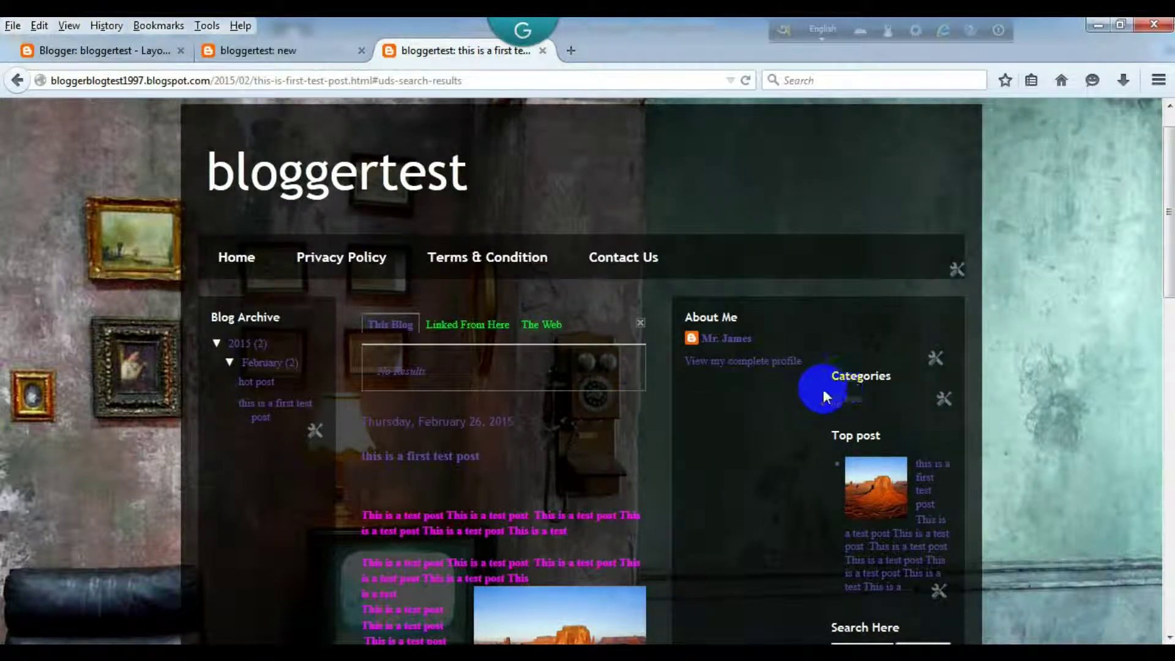
# Reorder the sidebar gadgets in the layout to Search Here, Top post, Categories, and save the arrangement.
pyautogui.moveTo(821, 384); pyautogui.dragTo(205, 25)
pyautogui.click(110, 50)
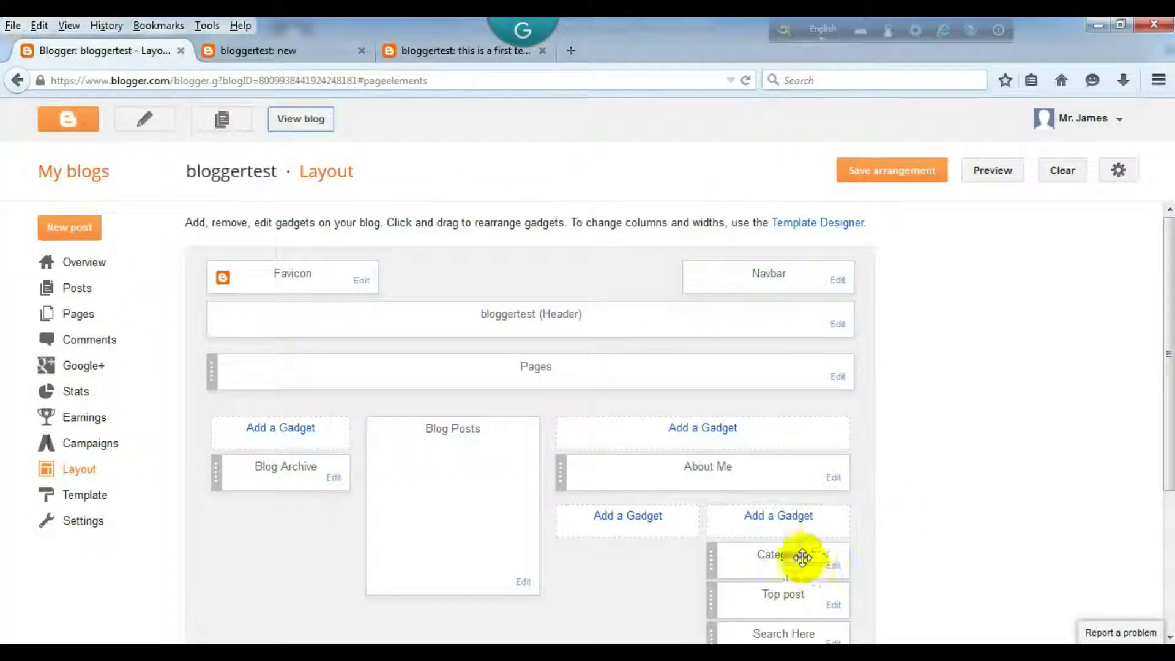
pyautogui.scroll(-2, 821, 542)
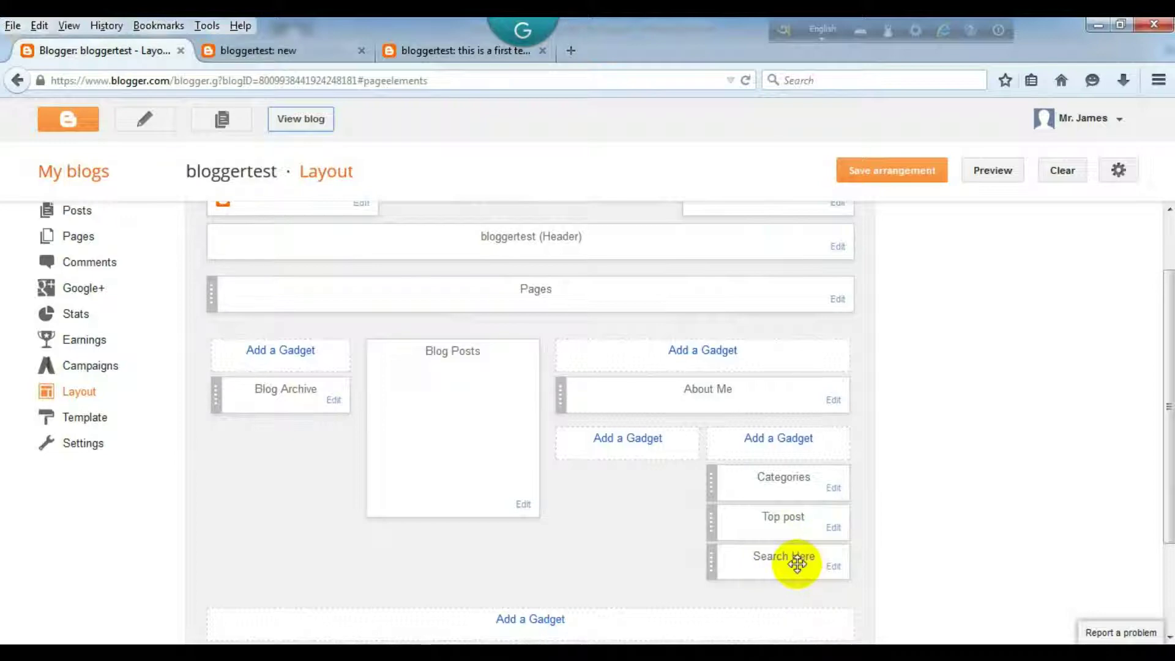
pyautogui.moveTo(797, 564); pyautogui.dragTo(792, 475)
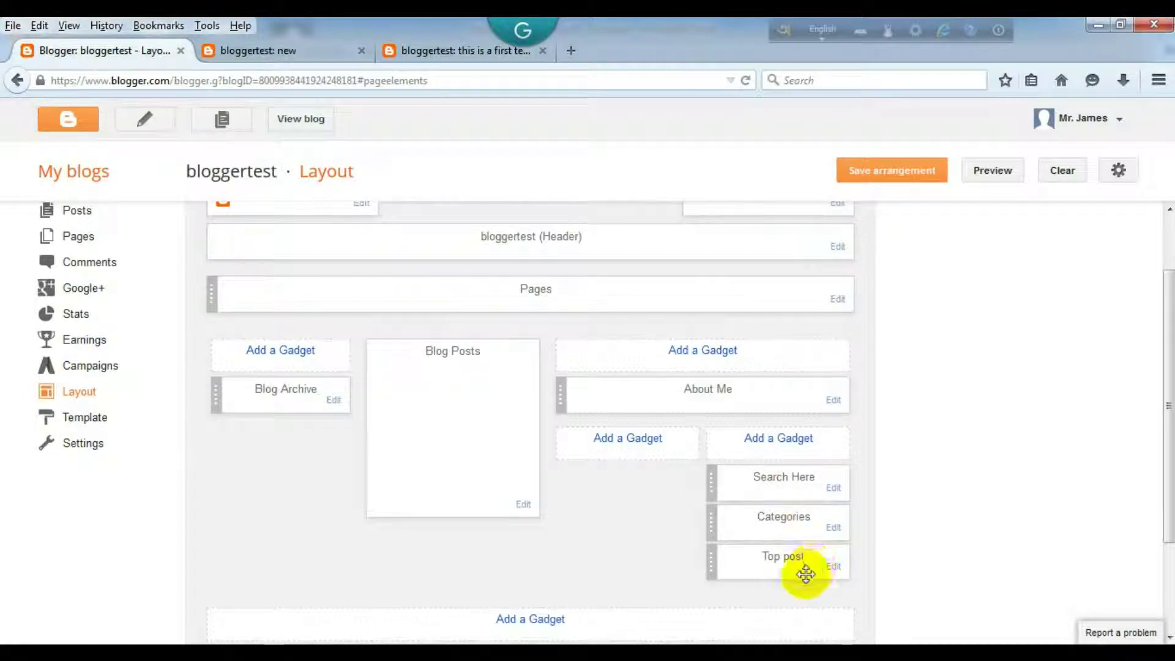
pyautogui.moveTo(797, 561); pyautogui.dragTo(803, 532)
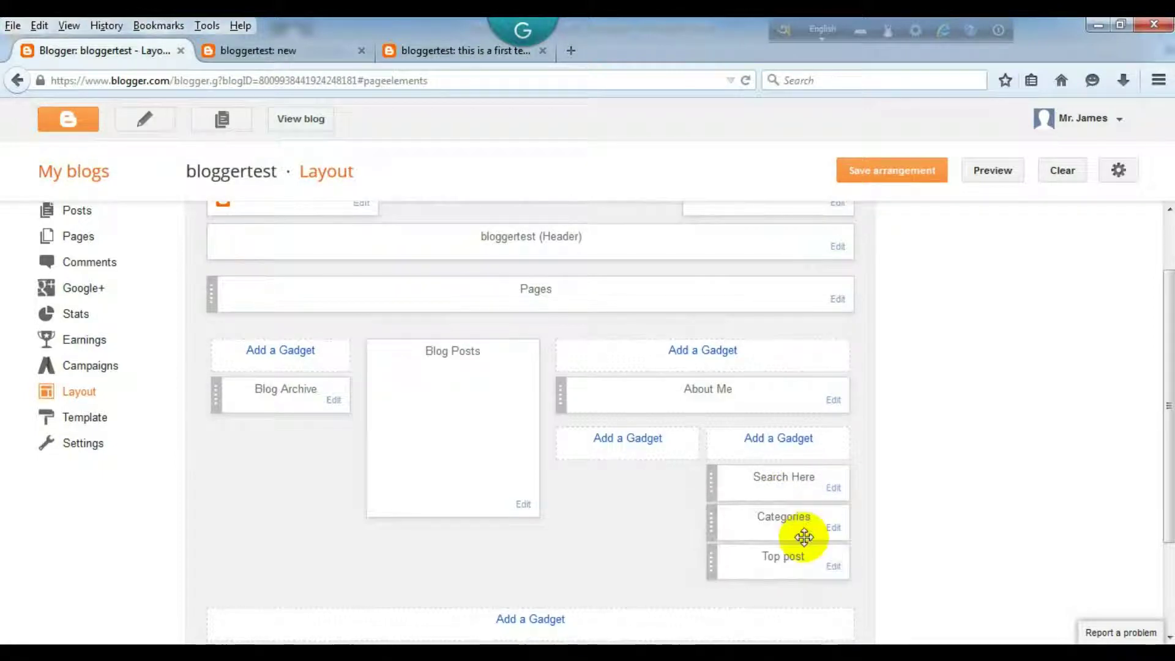
pyautogui.moveTo(788, 566)
pyautogui.mouseDown()
pyautogui.moveTo(791, 532)
pyautogui.moveTo(806, 578)
pyautogui.mouseUp()
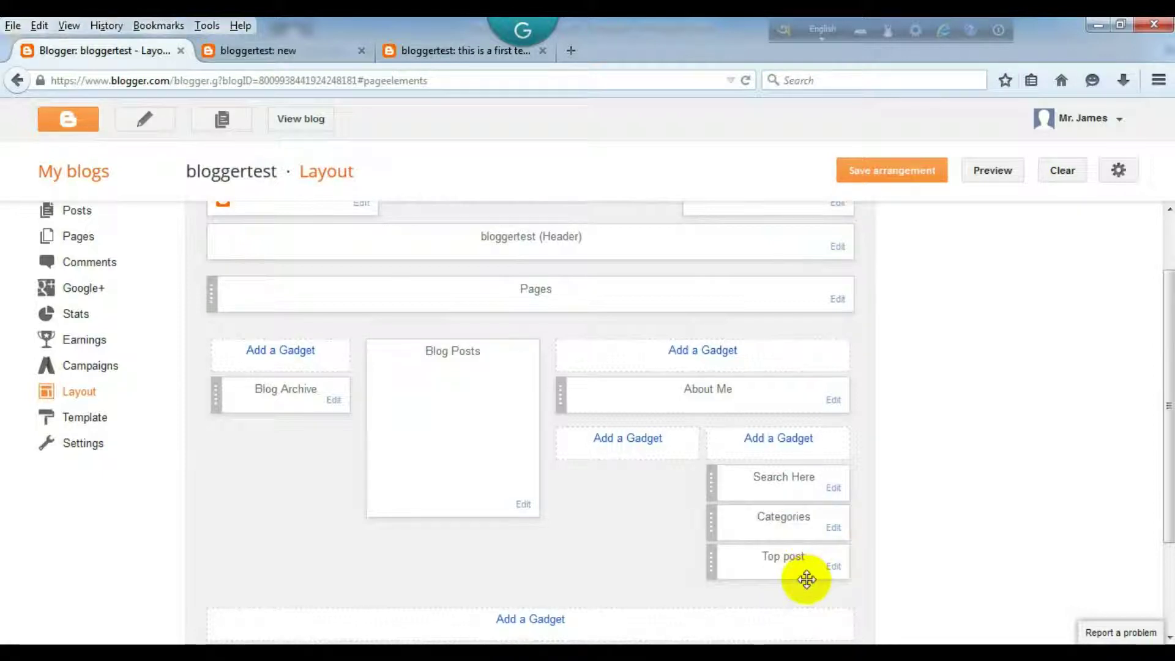
pyautogui.moveTo(787, 520); pyautogui.dragTo(788, 574)
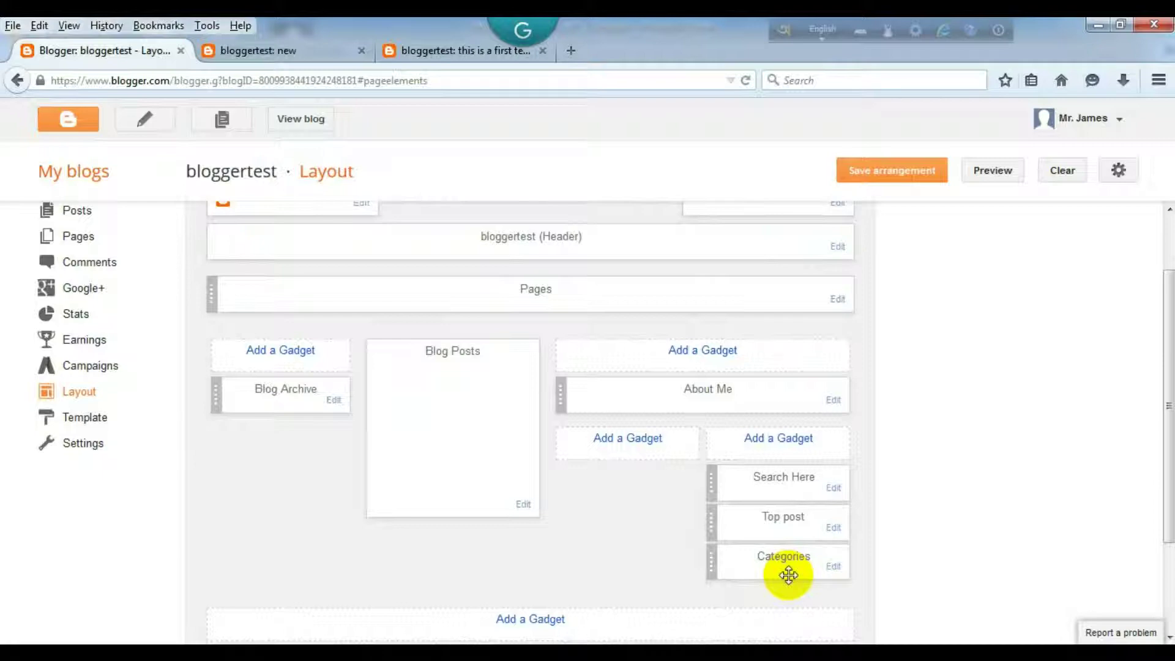
pyautogui.click(881, 178)
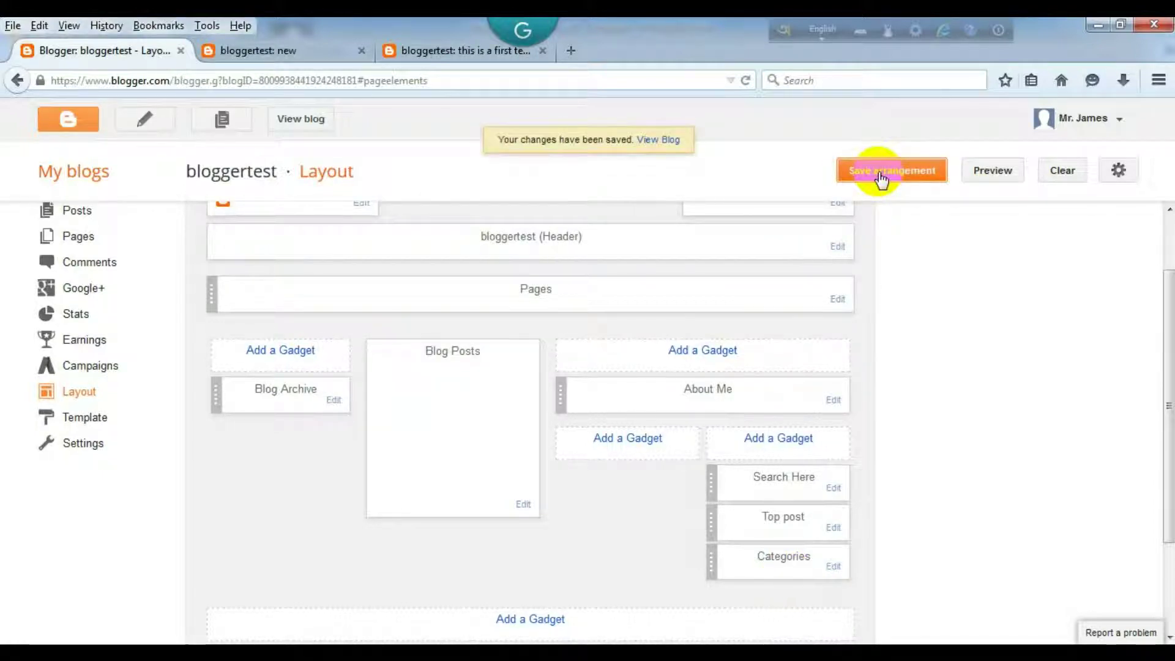
# View the live blog again and check the order of the sidebar gadgets.
pyautogui.click(299, 121)
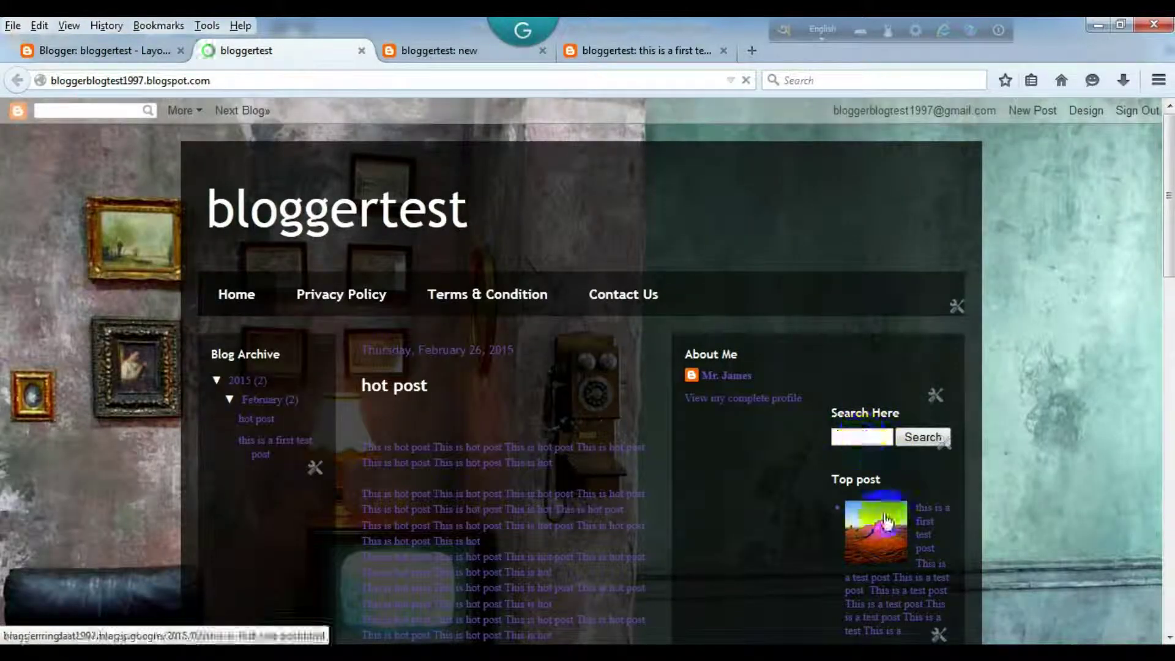
pyautogui.scroll(-3, 904, 484)
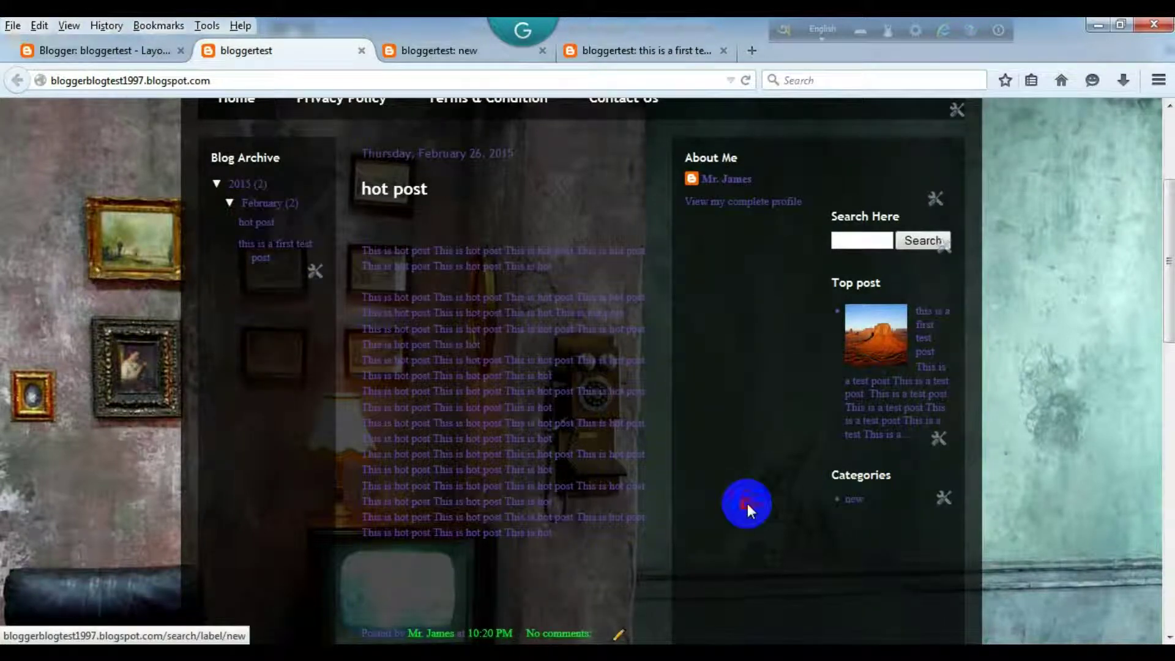
# Return to the Blogger layout page and sign out of the account.
pyautogui.click(120, 53)
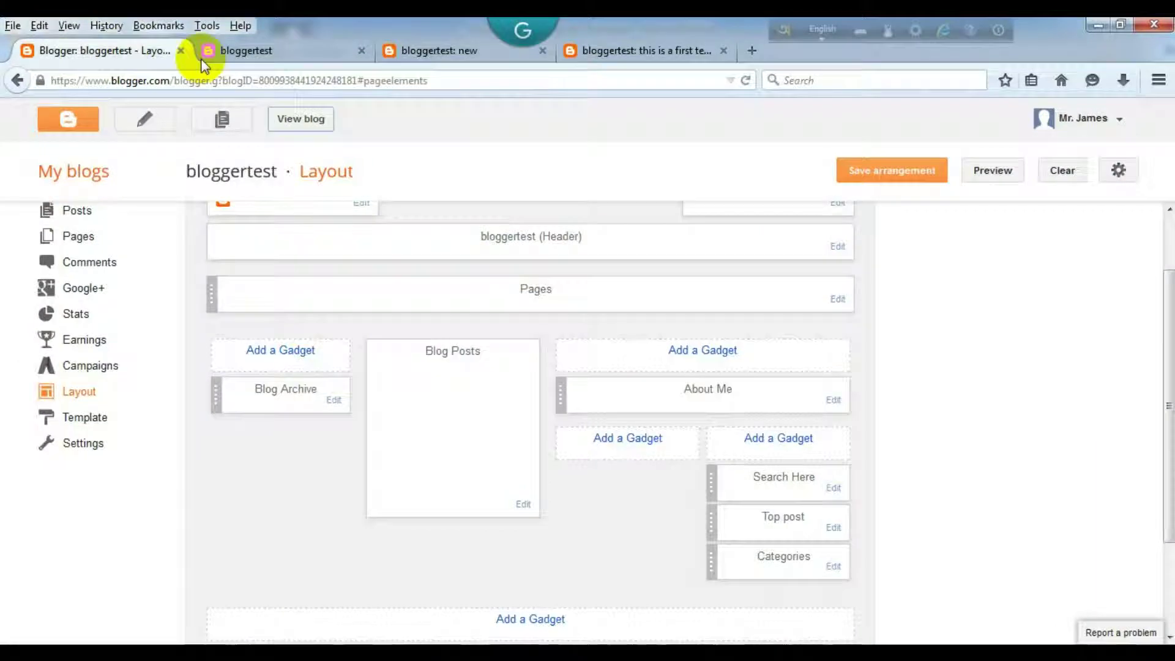
pyautogui.click(1117, 122)
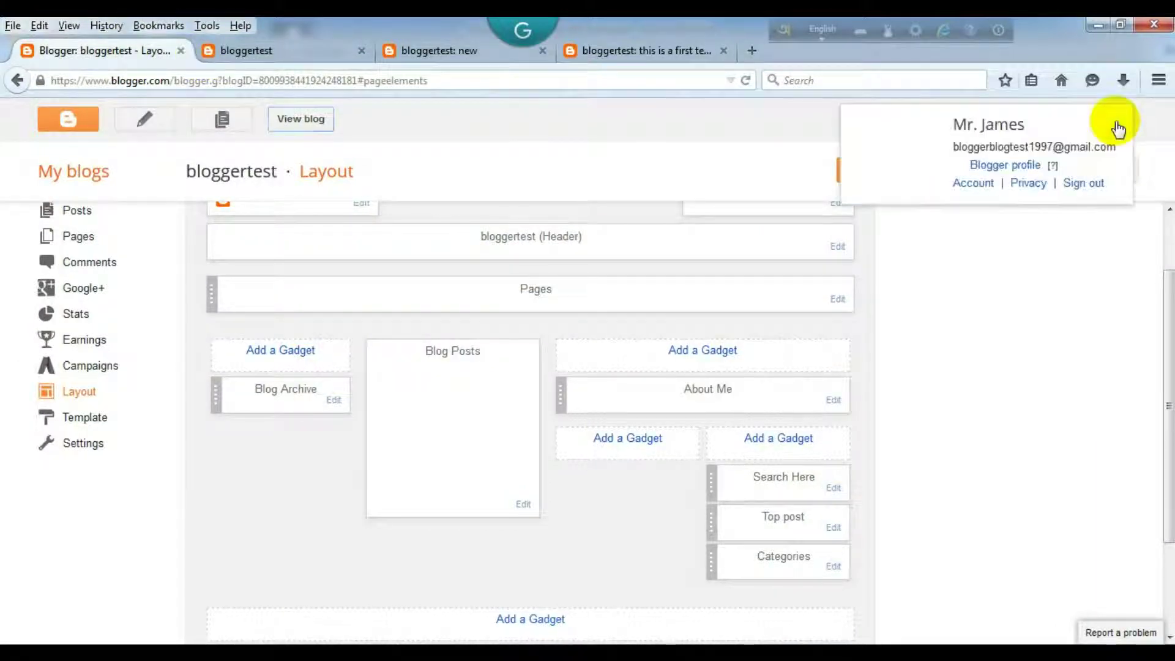
pyautogui.click(1074, 183)
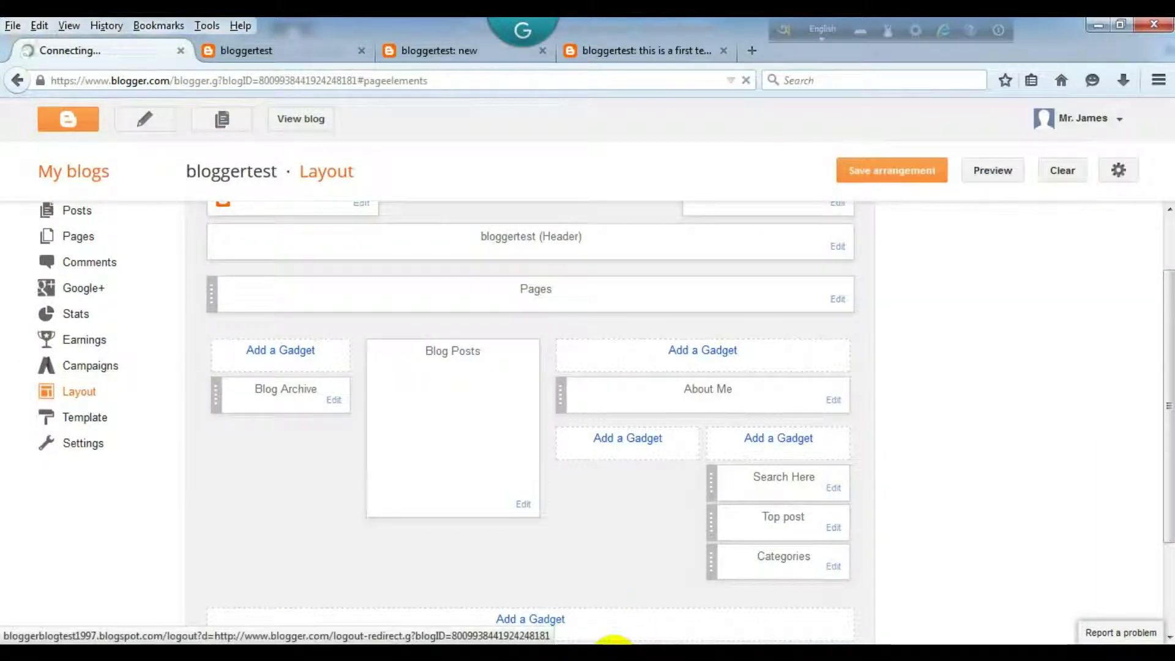